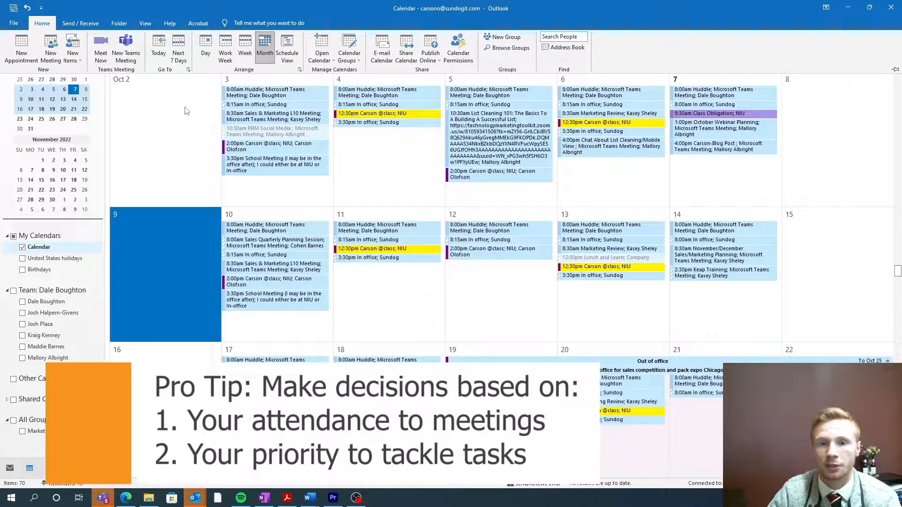
- Browse the month calendar back to September 2022, and display the weeks from October 16 to November 5
scroll(141, 135, "up", 2)
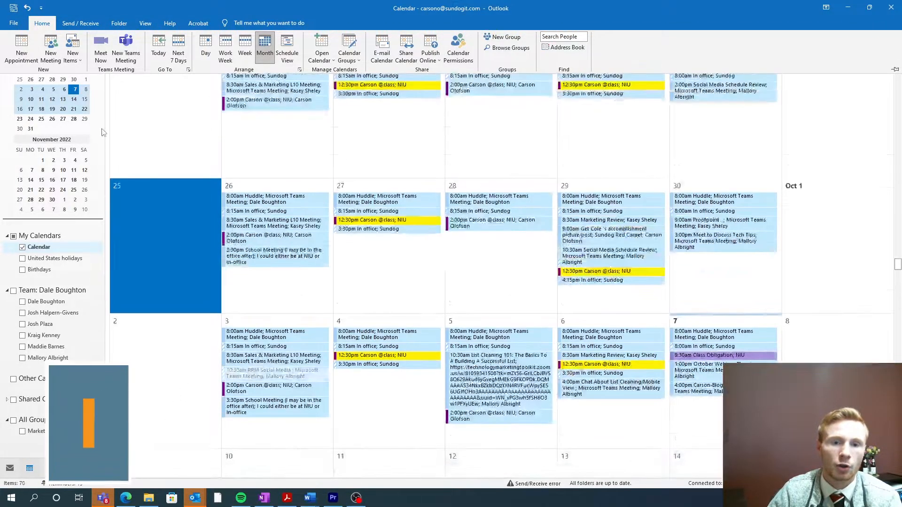
scroll(103, 132, "up", 3)
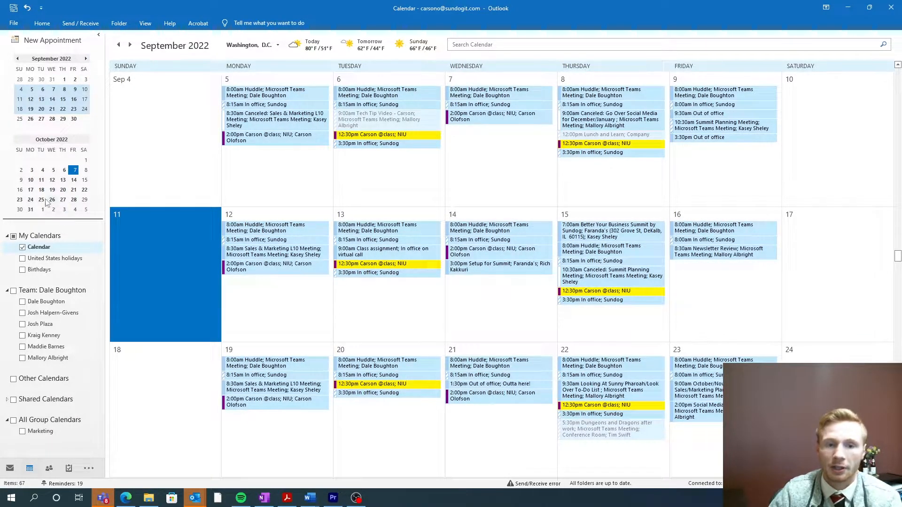
left_click(10, 180)
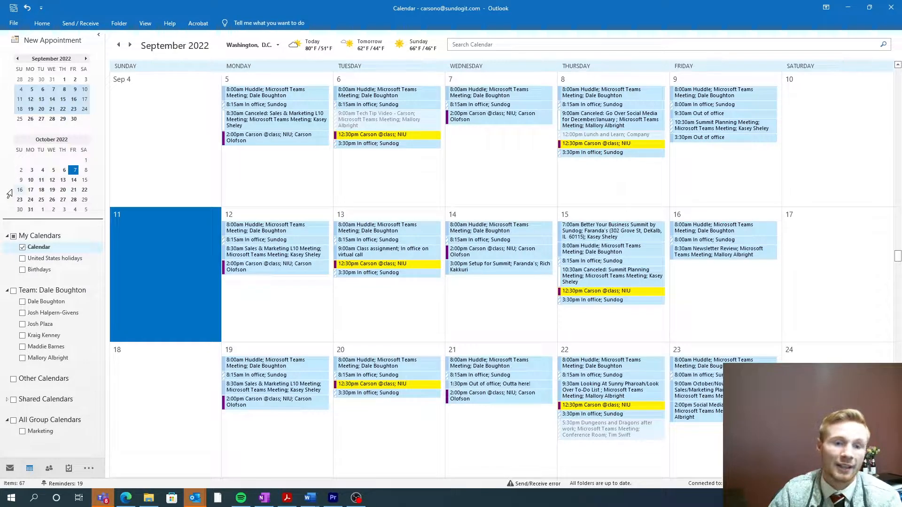
left_click_drag(10, 194, 19, 215)
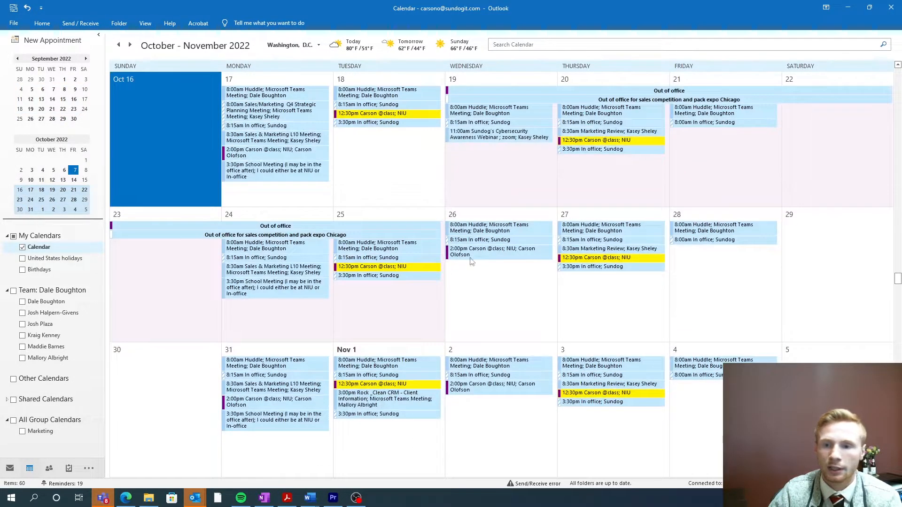
mouse_move(515, 235)
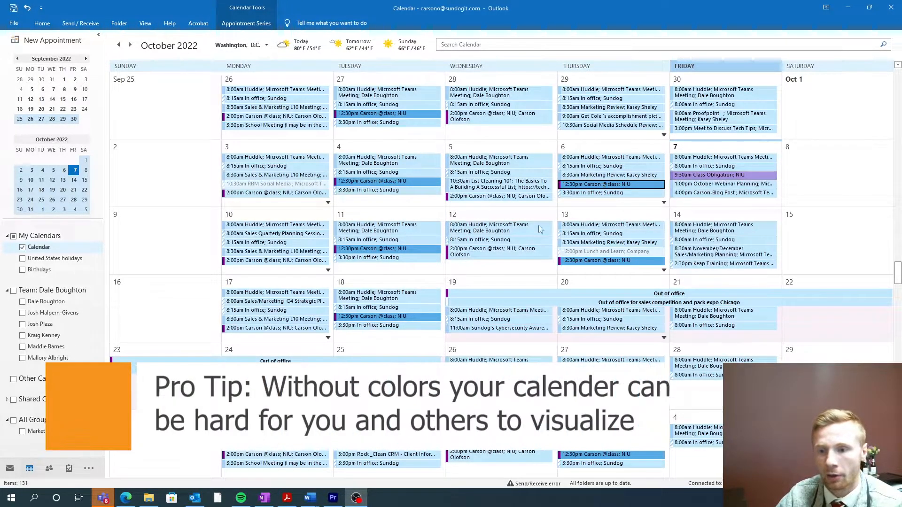
- Create a dark red color category named "when I am at class" and assign it to the October 6 12:30pm class series
left_click(581, 187)
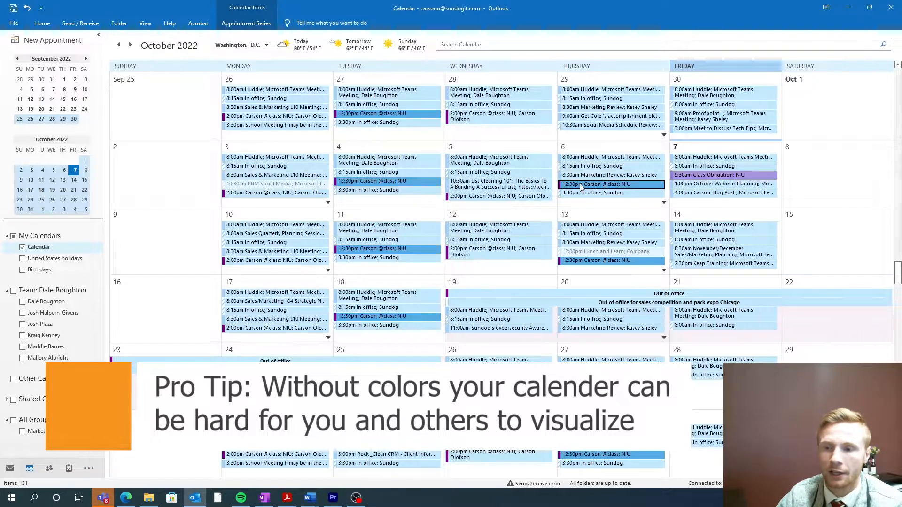
right_click(581, 187)
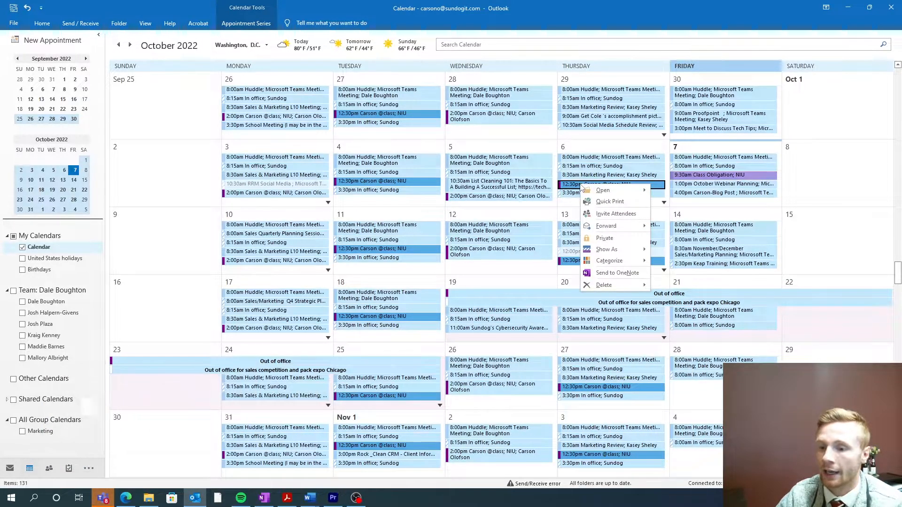
mouse_move(642, 263)
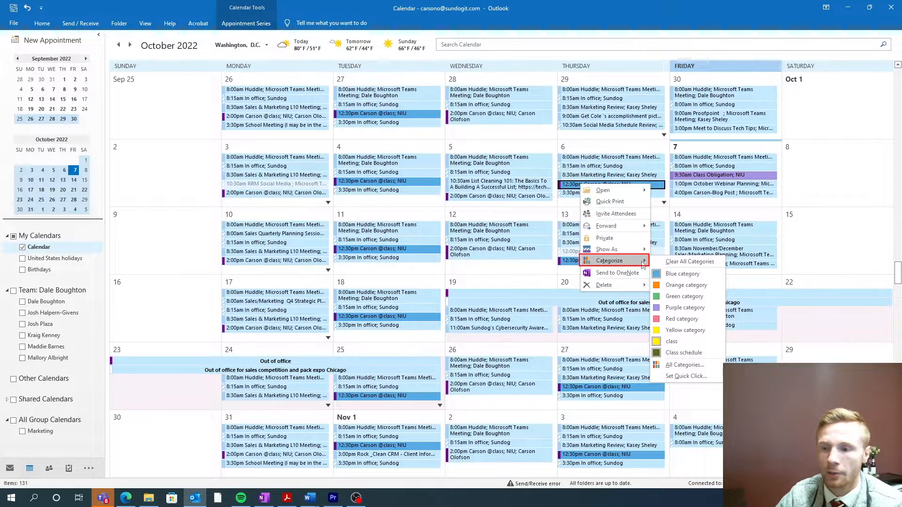
left_click(696, 366)
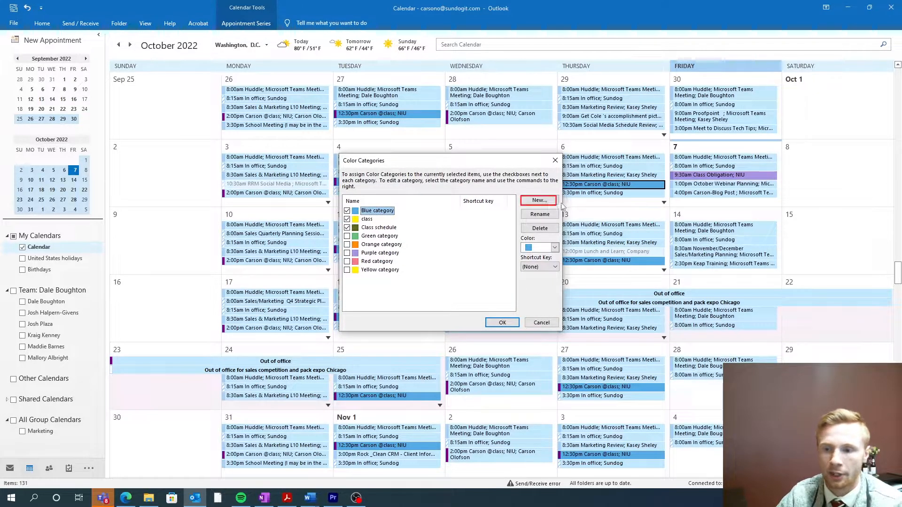
left_click(545, 201)
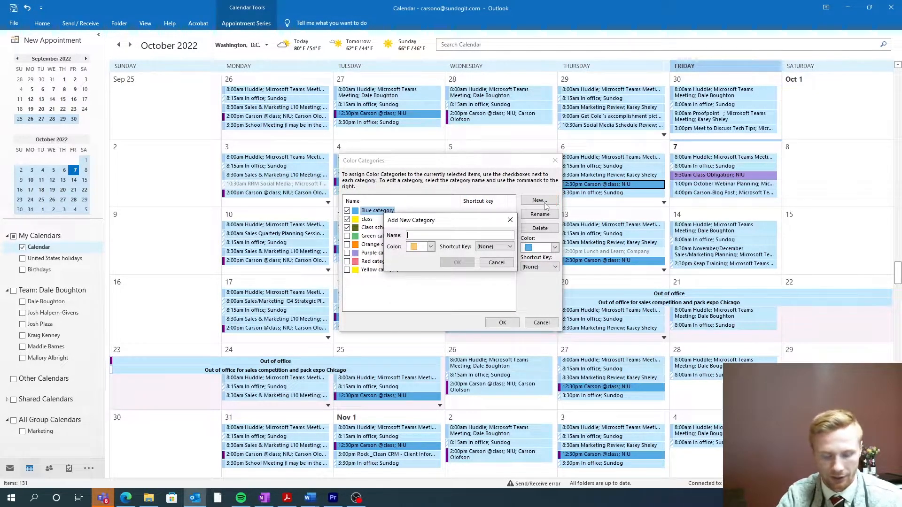
type("when I a")
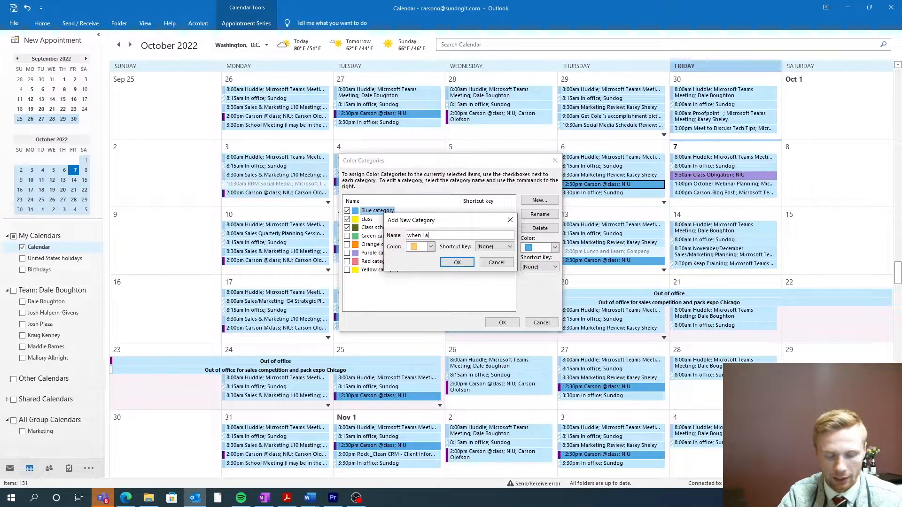
type("m at clas")
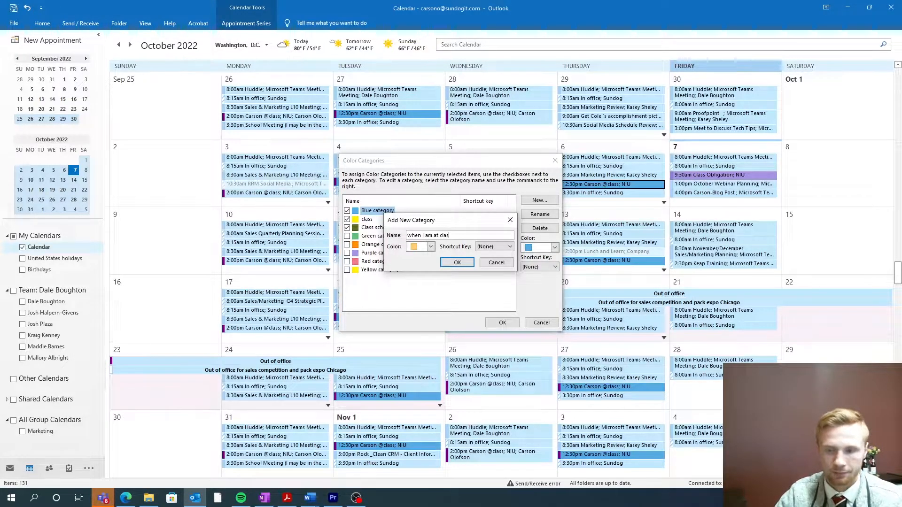
type("s")
left_click(430, 246)
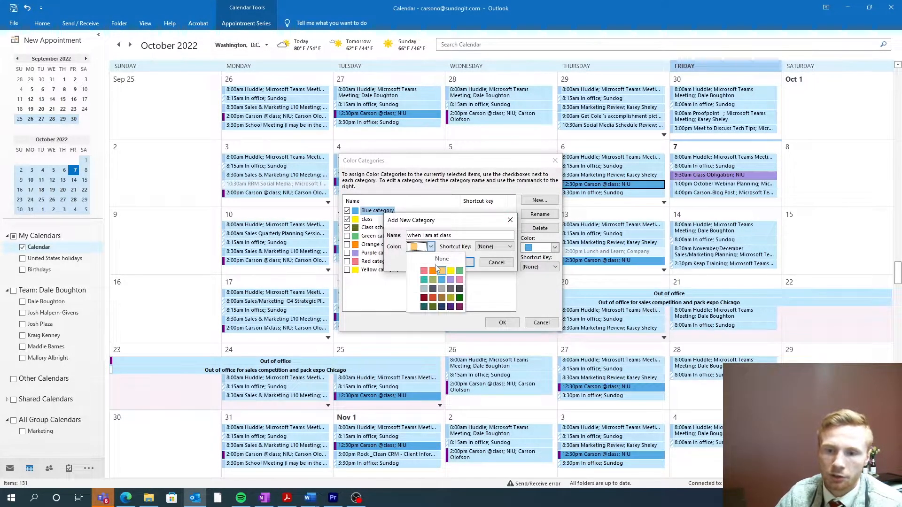
left_click(423, 298)
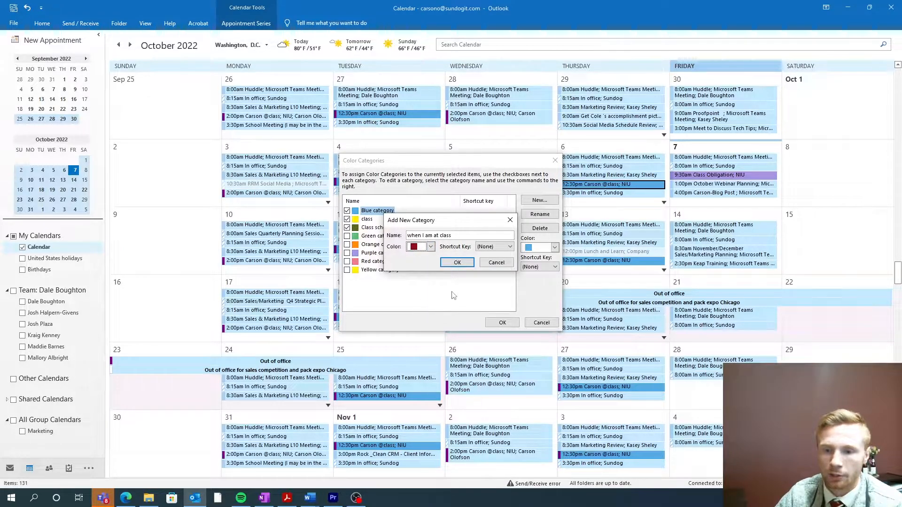
left_click(458, 262)
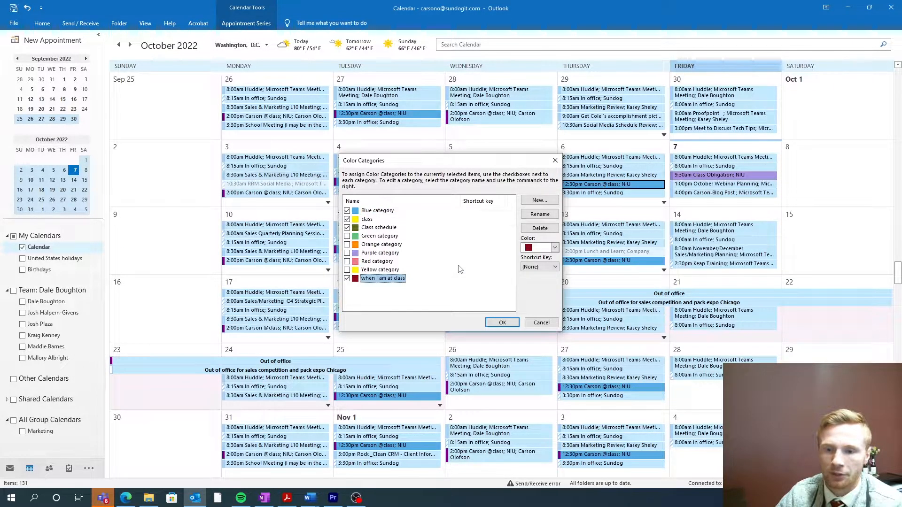
left_click(503, 322)
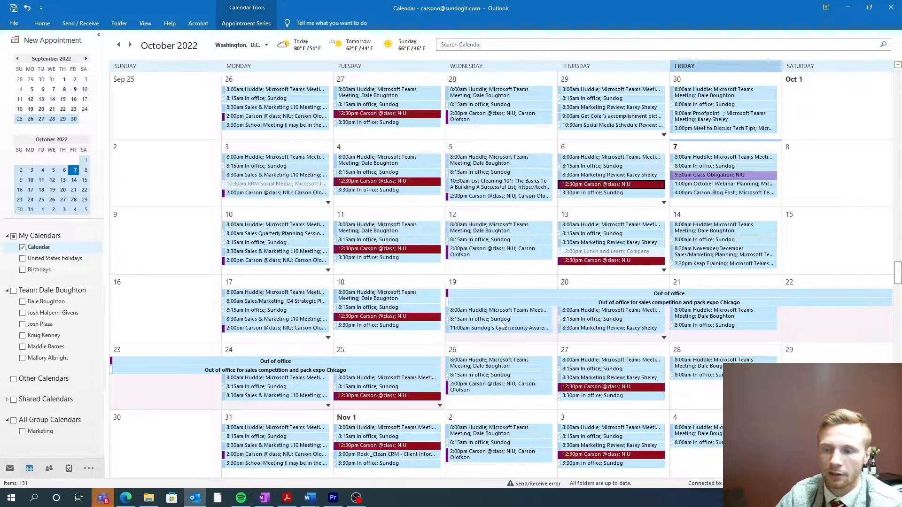
- Set the time scale of the October 3 - 7 work week calendar to 15 minutes
mouse_move(534, 313)
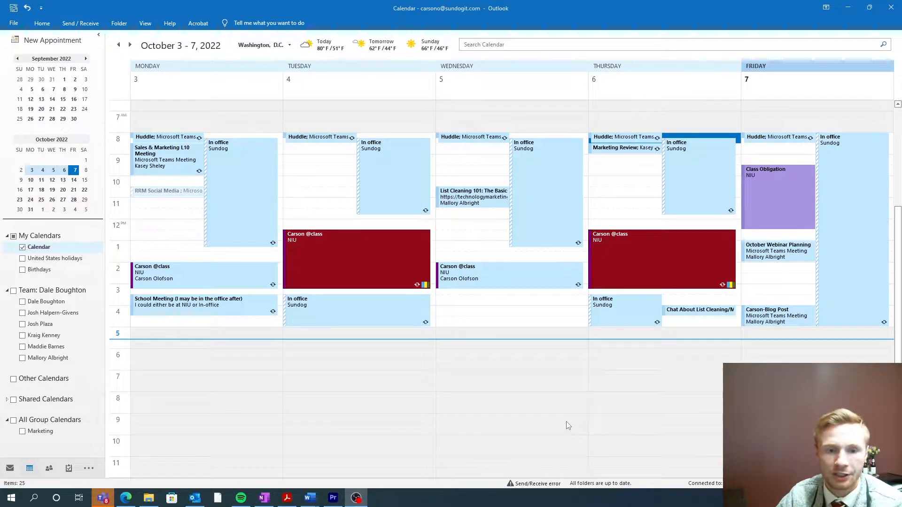
right_click(124, 230)
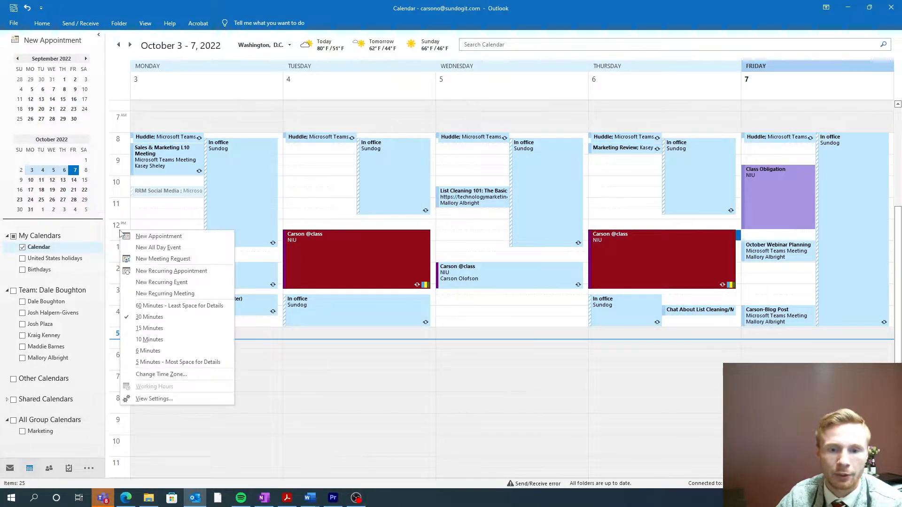
left_click(167, 329)
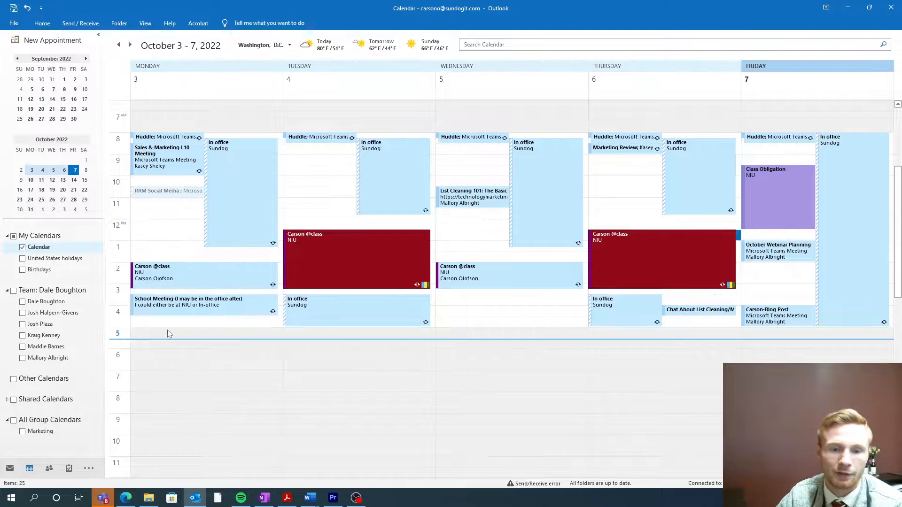
- Examine the 15-minute slots within the 7 AM hour on Monday, October 3
left_click(153, 278)
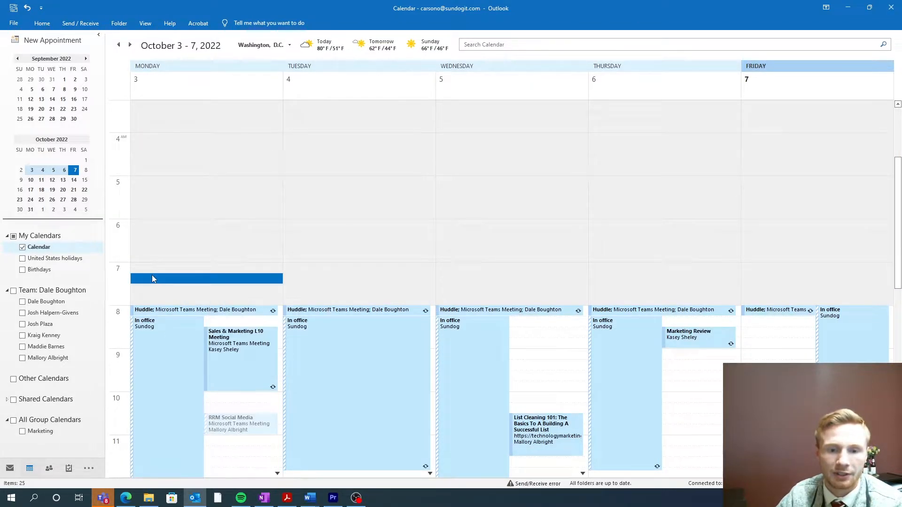
left_click(153, 268)
left_click(151, 282)
left_click(150, 289)
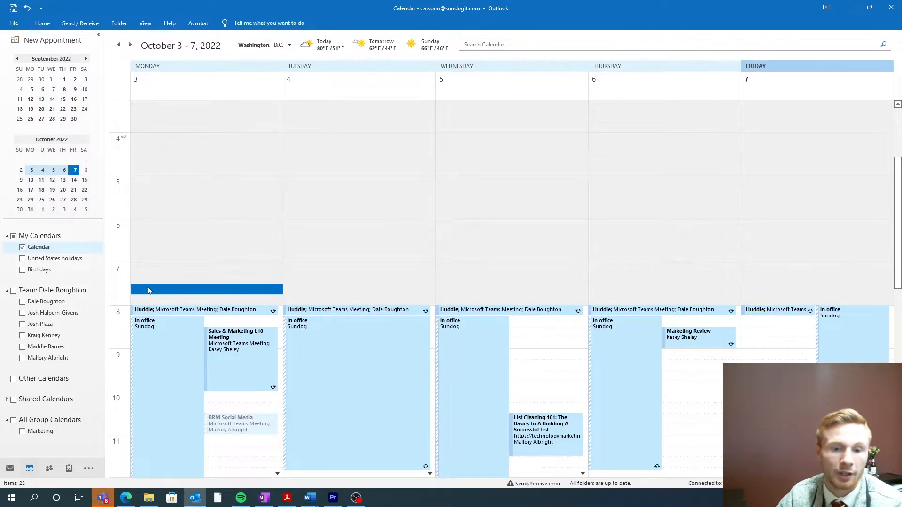
left_click(149, 296)
left_click(148, 289)
left_click(148, 279)
left_click(148, 266)
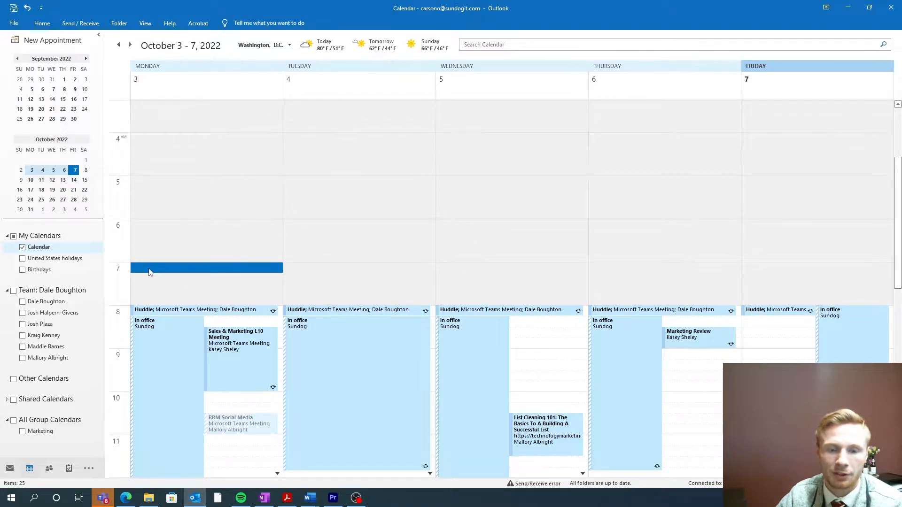
left_click_drag(149, 272, 152, 294)
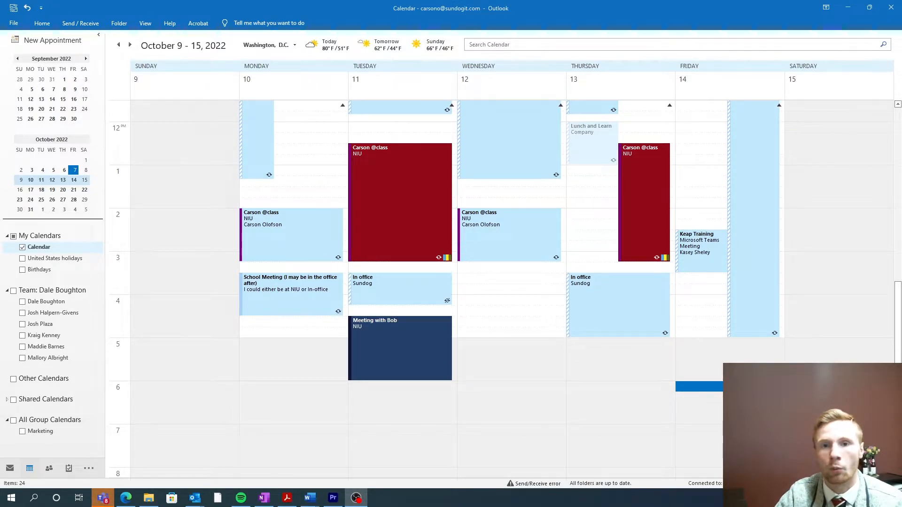
- Copy the Tuesday, October 11 4:30 PM meeting to Wednesday, October 12, starting at 4:30 PM
left_click(427, 431)
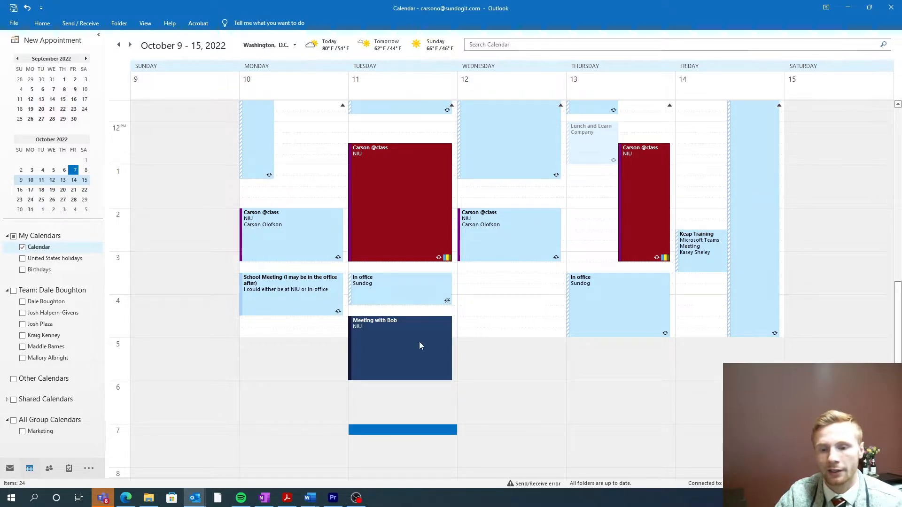
left_click(420, 346)
mouse_move(405, 346)
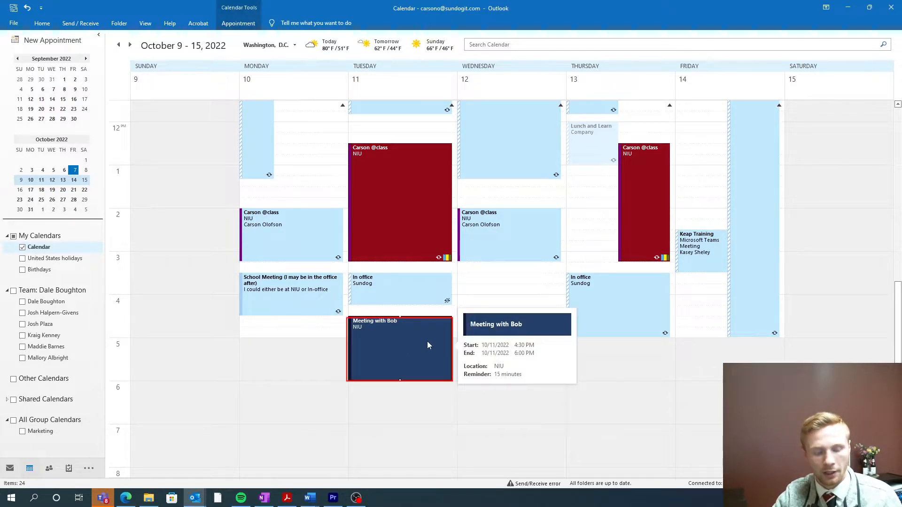
key("ctrl+c")
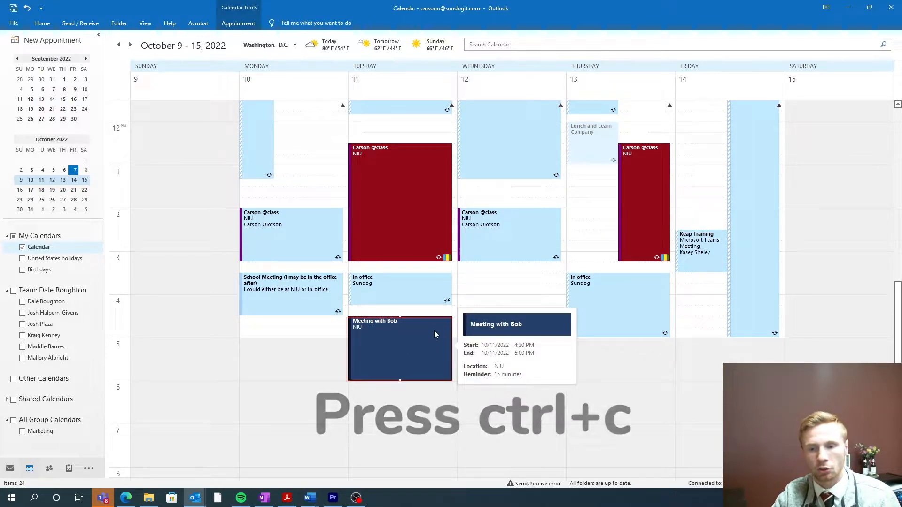
left_click(472, 310)
left_click(497, 329)
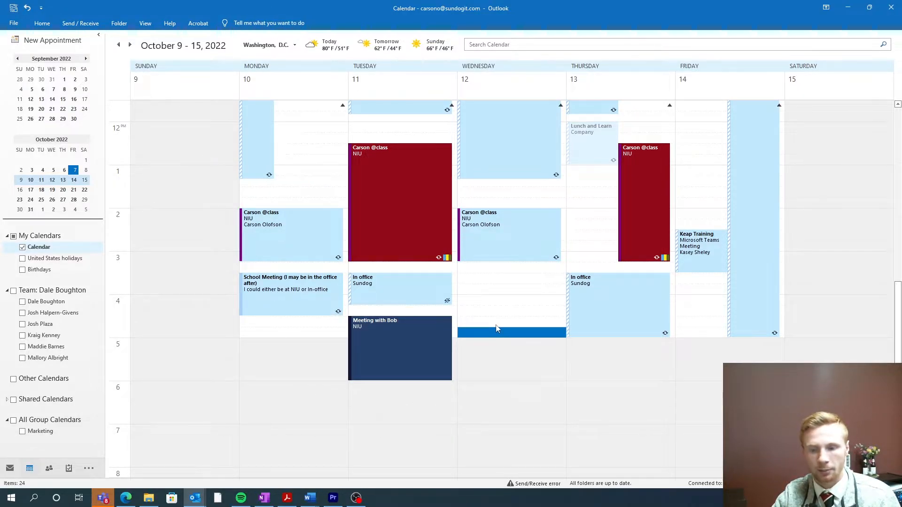
key("ctrl+v")
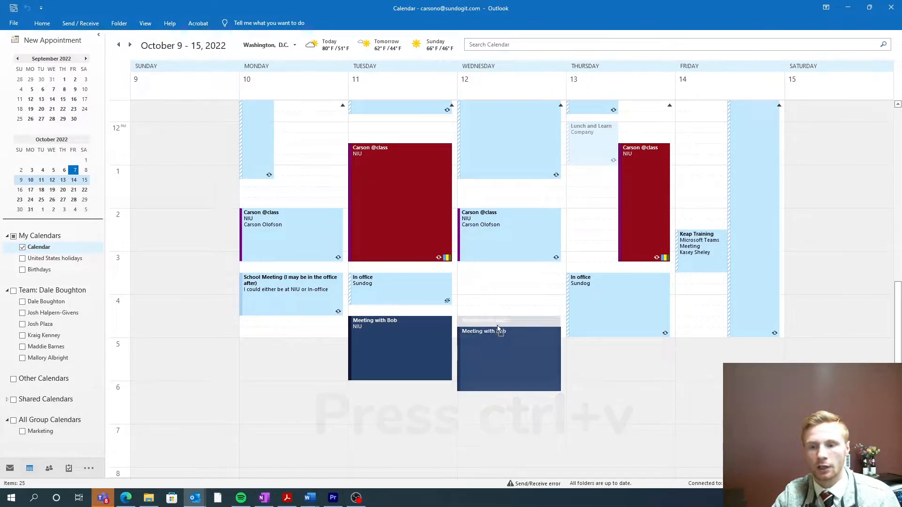
left_click_drag(497, 329, 497, 323)
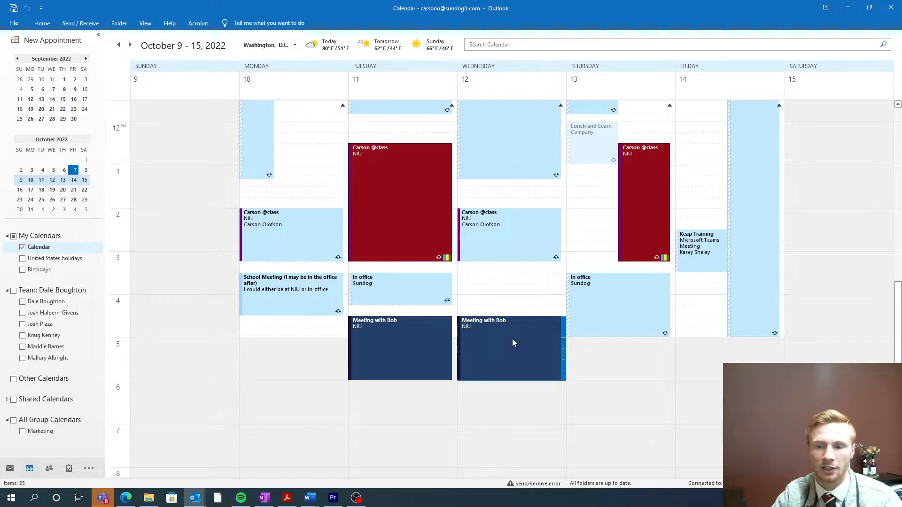
- Open an attendee invitation for the copied Wednesday, October 12 meeting and close it without saving changes
right_click(518, 329)
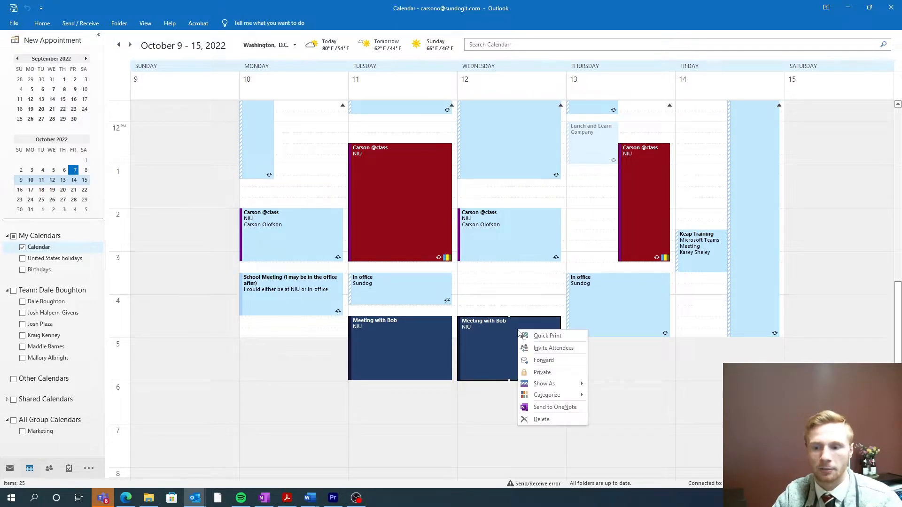
left_click(540, 348)
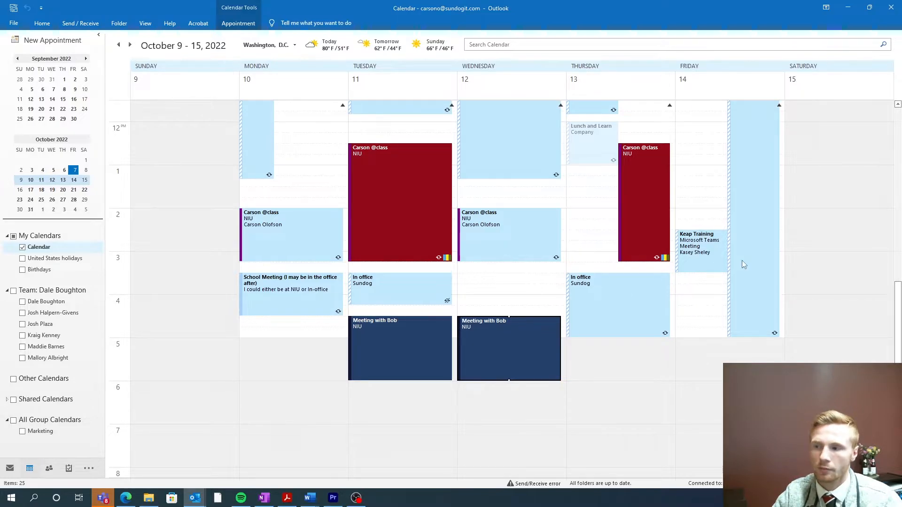
left_click_drag(901, 129, 404, 63)
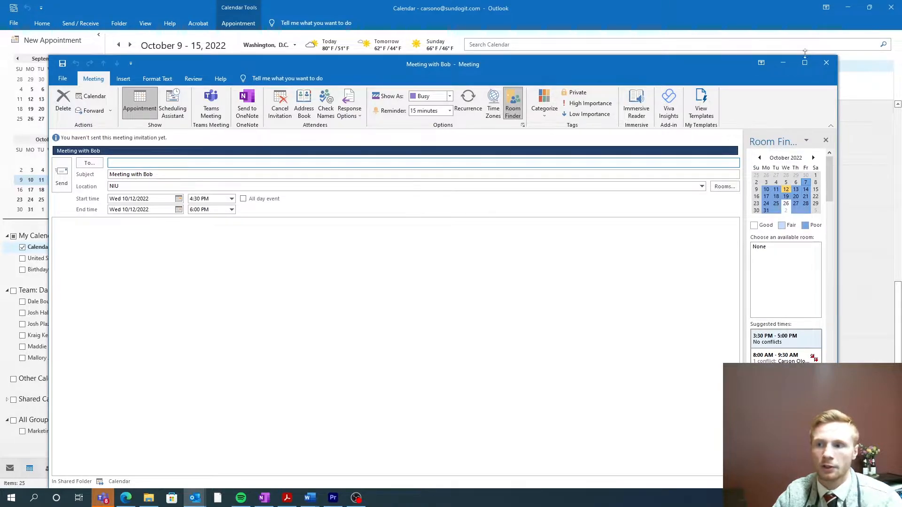
left_click(826, 63)
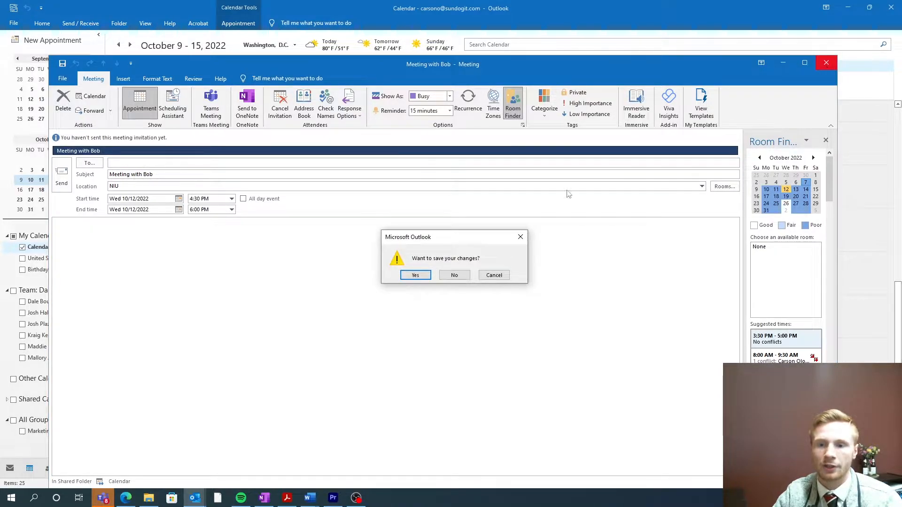
left_click(454, 276)
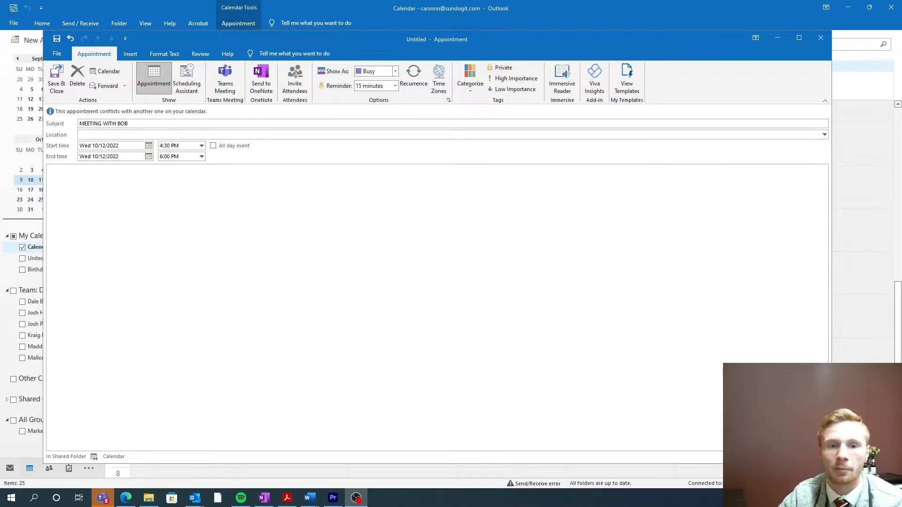
- Set the MEETING WITH BOB appointment's start date using the phrase "2nd monday in october"
left_click(122, 144)
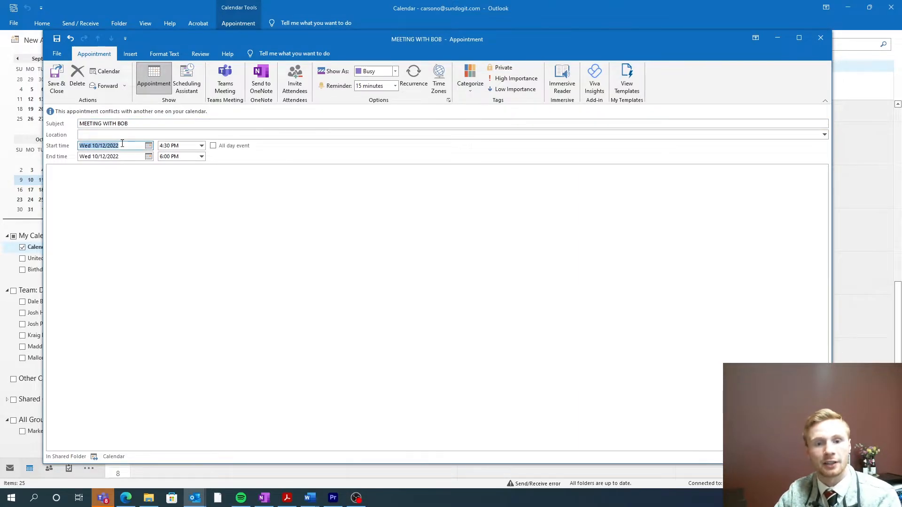
key("BackSpace")
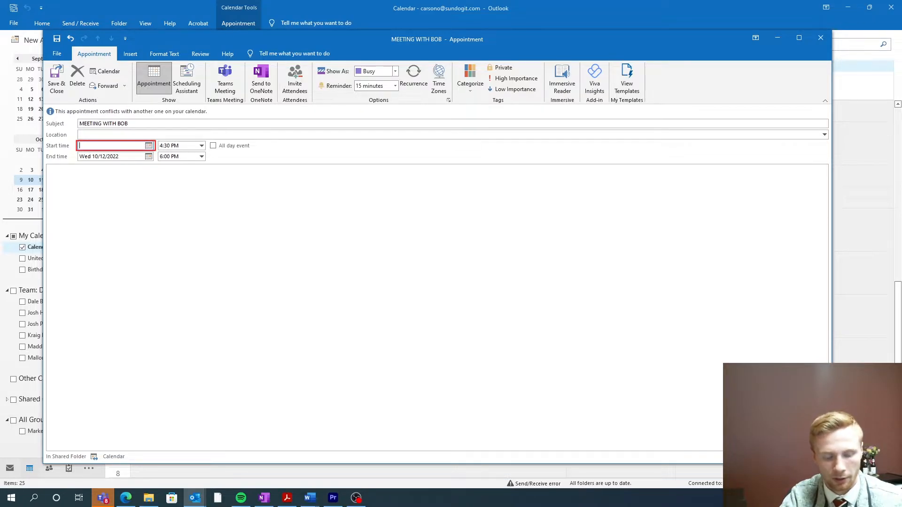
type("nd ")
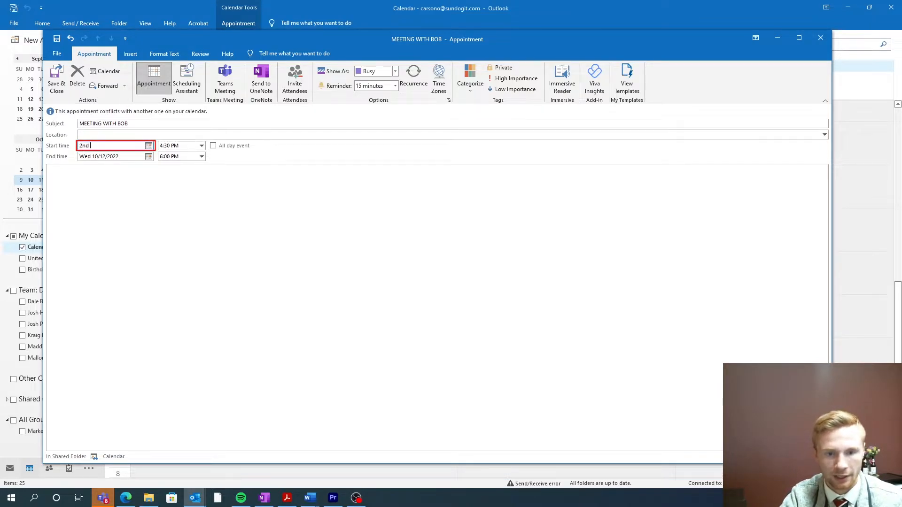
type("monday in ")
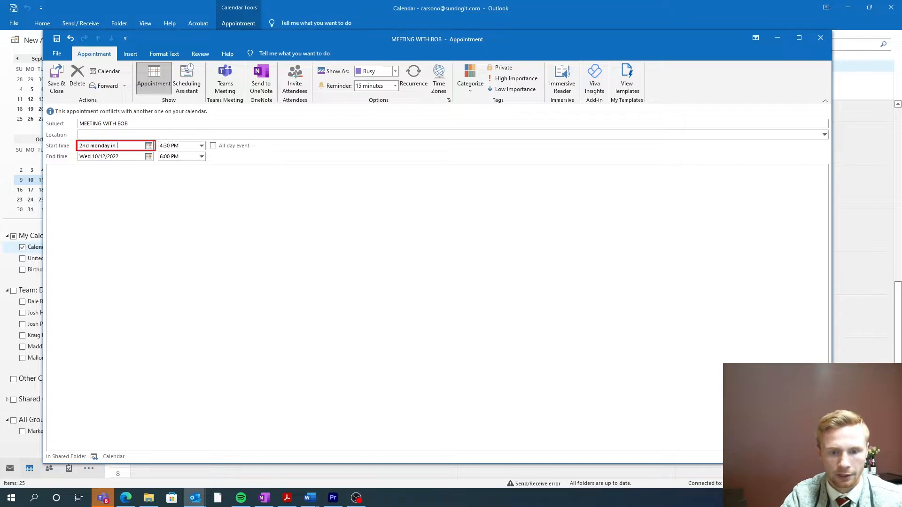
type("october")
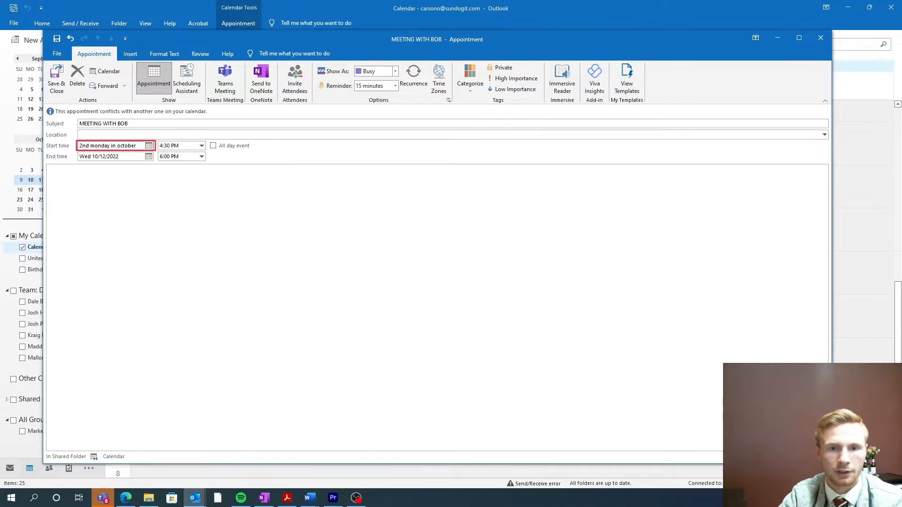
key("Tab")
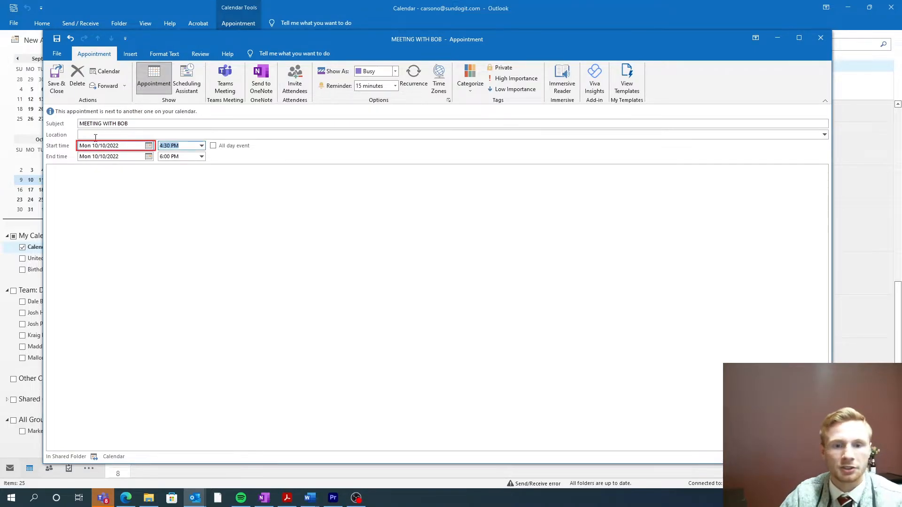
- Replace the MEETING WITH BOB appointment's start date with the phrase "4th friday in november"
left_click(121, 144)
key("BackSpace")
key("BackSpace")
key("BackSpace")
key("BackSpace")
key("BackSpace")
key("BackSpace")
key("BackSpace")
key("BackSpace")
key("BackSpace")
key("BackSpace")
key("BackSpace")
key("BackSpace")
key("BackSpace")
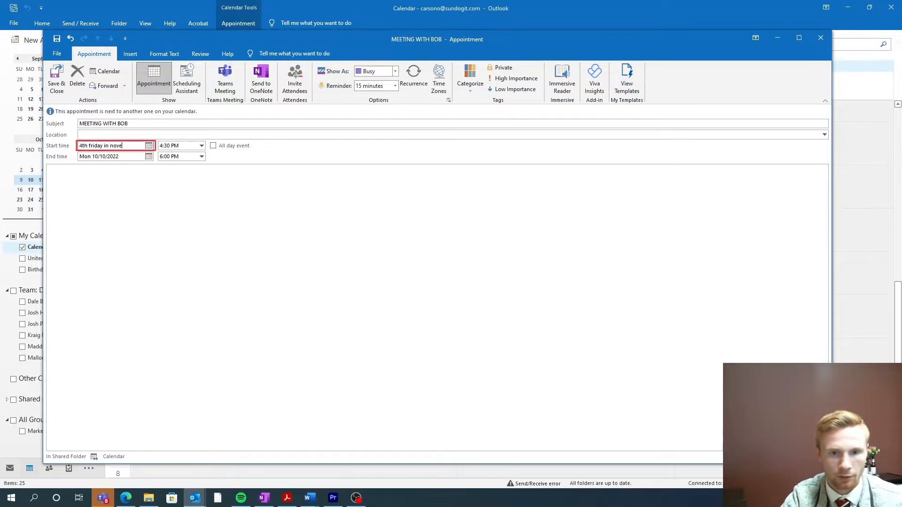
key("Tab")
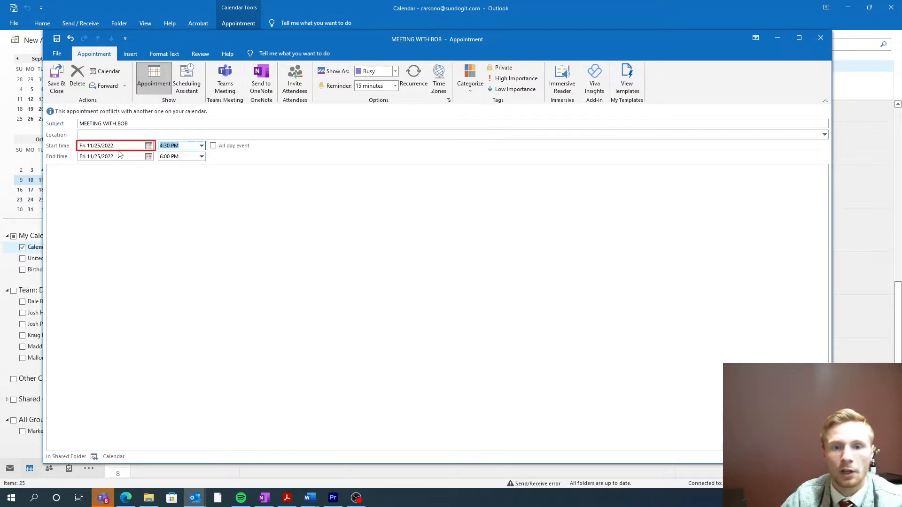
- Browse the start date's pop-up calendar three months forward from November 2022 without choosing a date
left_click(148, 146)
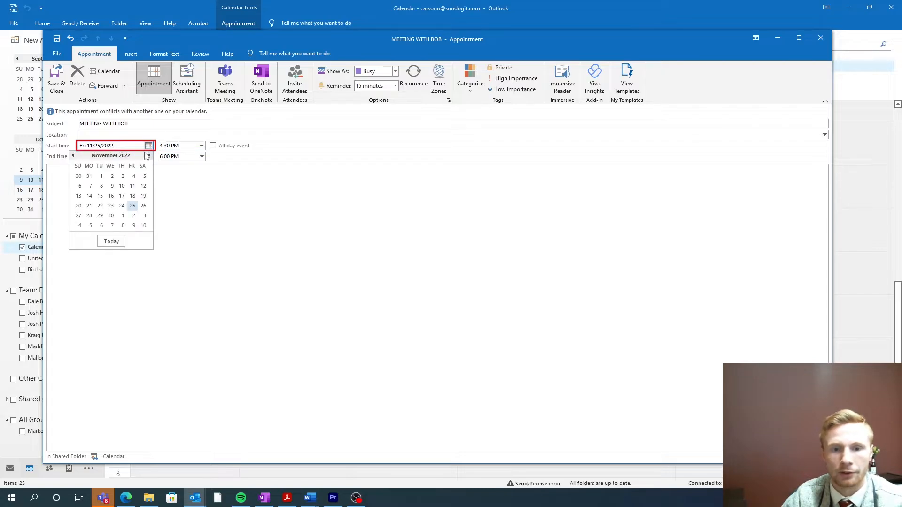
left_click(149, 155)
left_click(149, 155)
left_click(149, 155)
left_click(223, 214)
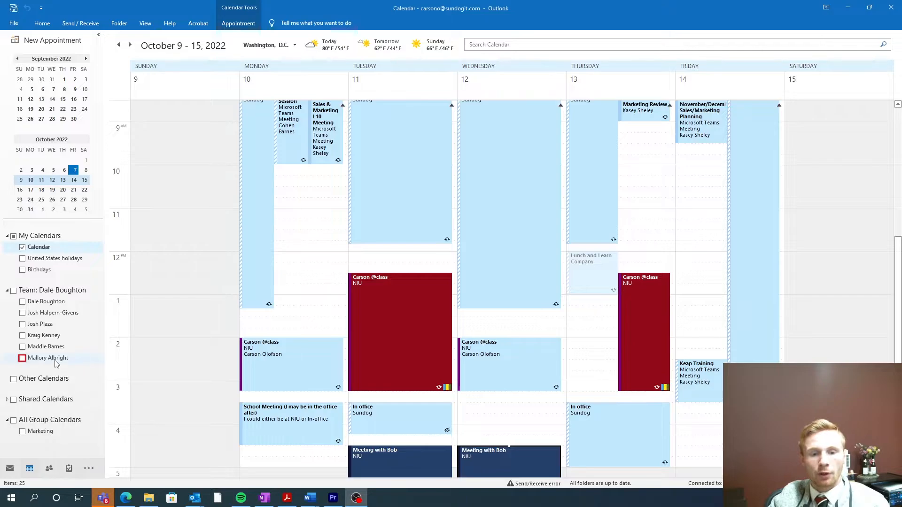
- View the last listed teammate's calendar beside your own for October 9 - 15, and hide it again
left_click(23, 360)
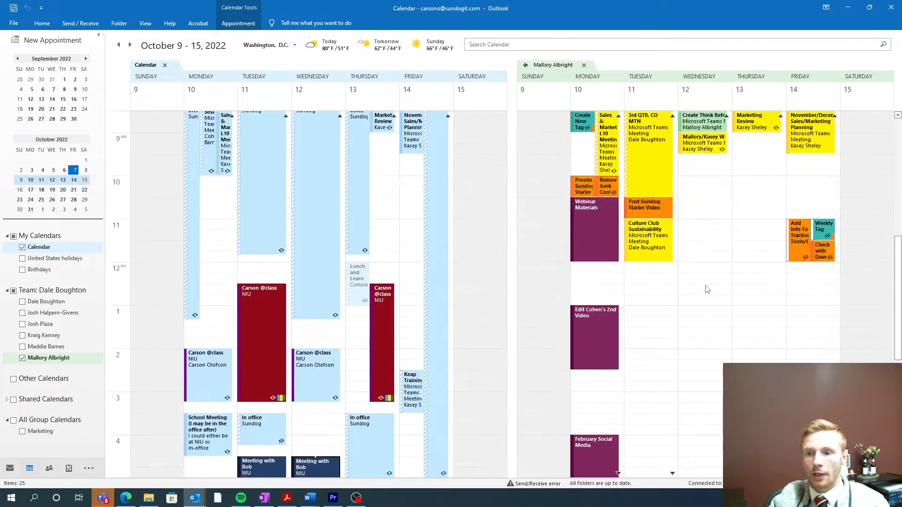
left_click(22, 358)
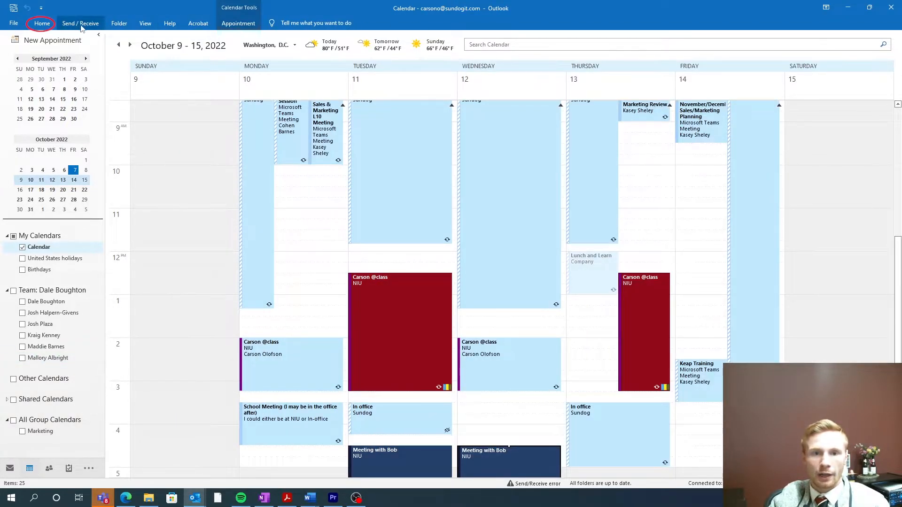
- Open a colleague's calendar from the address book and review it beside your own for the October 9 - 15 week
left_click(42, 23)
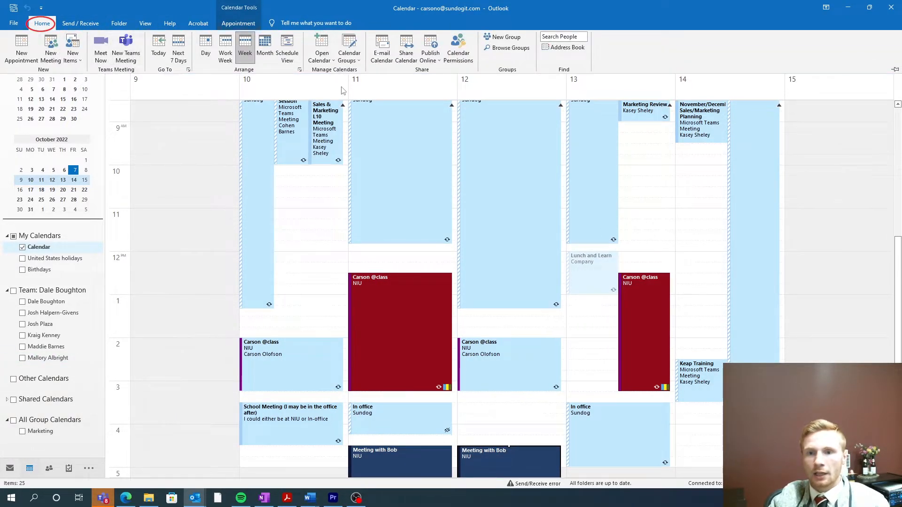
left_click(321, 61)
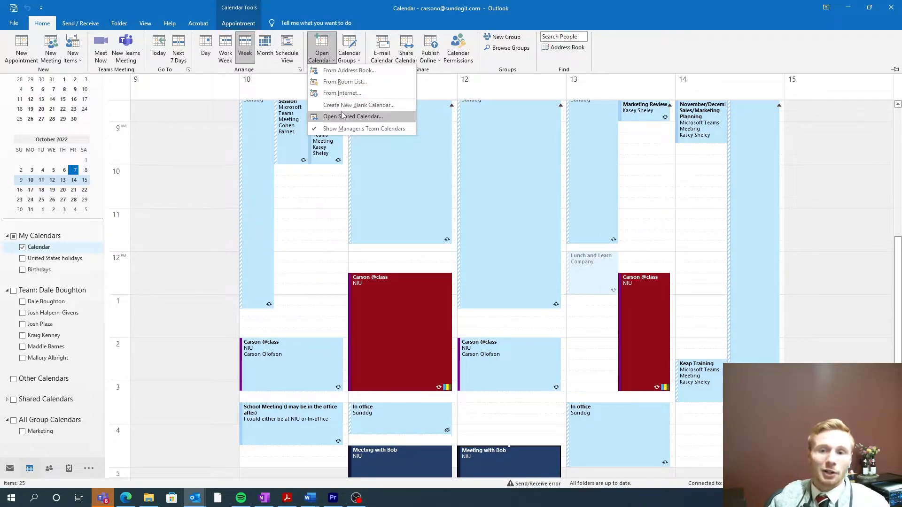
left_click(365, 71)
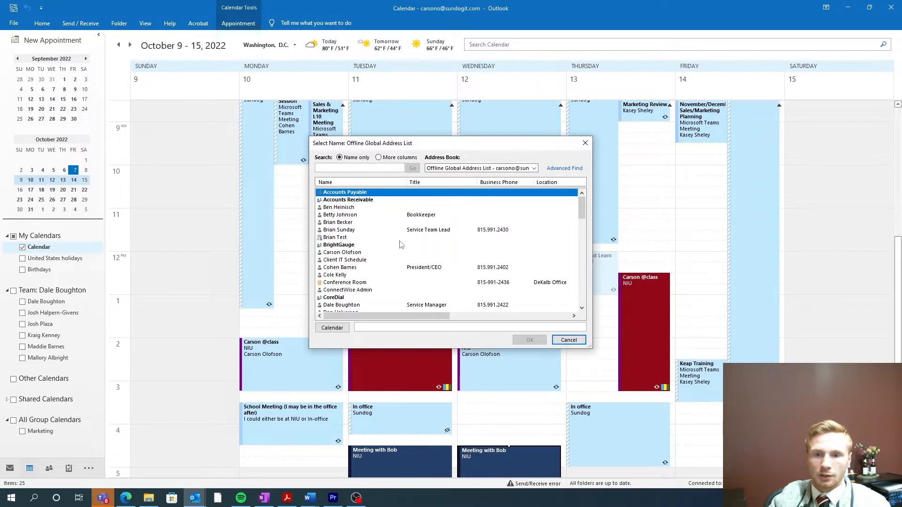
scroll(376, 256, "down", 1)
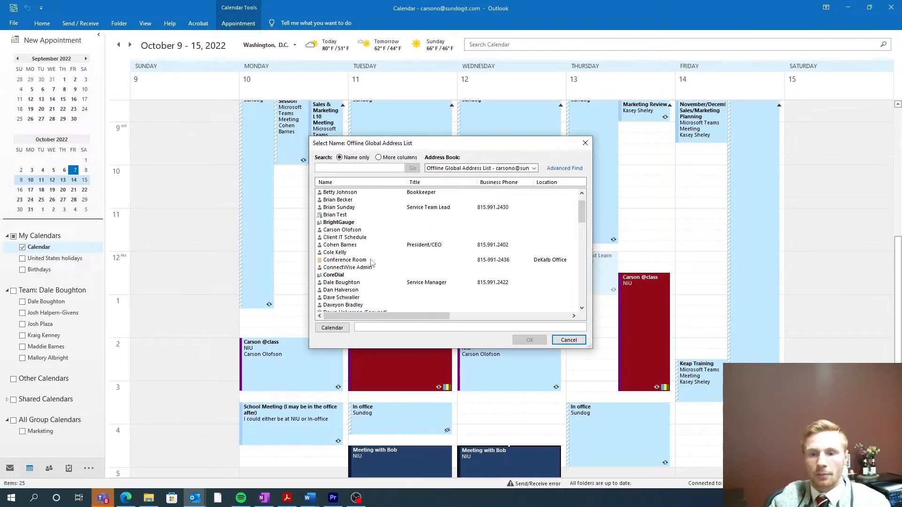
scroll(368, 198, "up", 1)
type("mall")
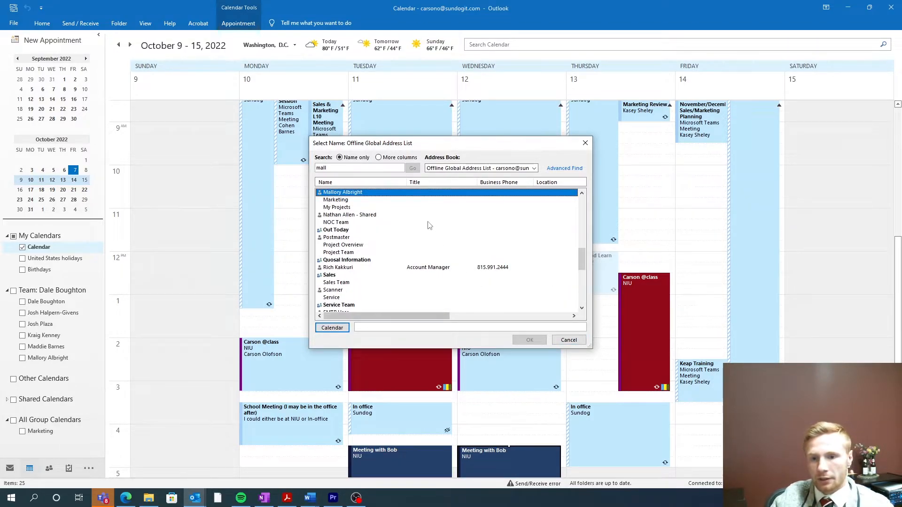
double_click(399, 193)
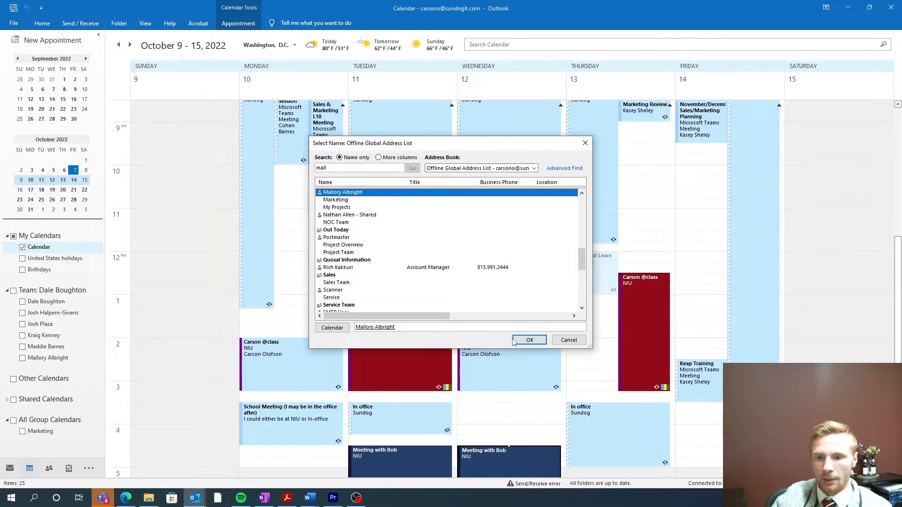
left_click(529, 341)
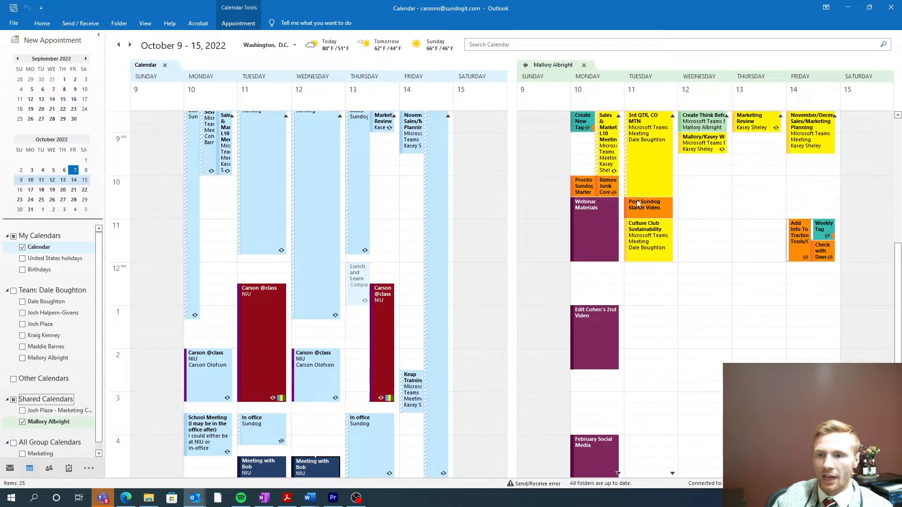
scroll(590, 259, "up", 5)
scroll(595, 255, "down", 5)
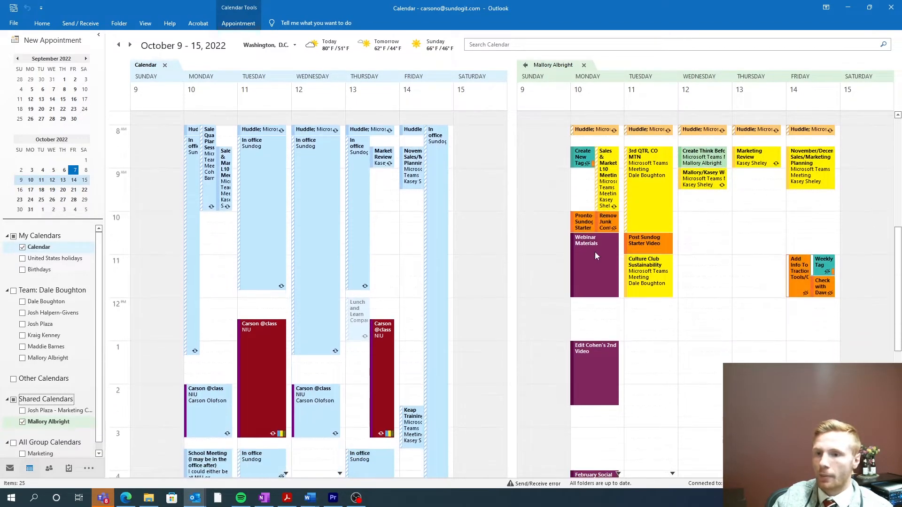
scroll(594, 252, "down", 1)
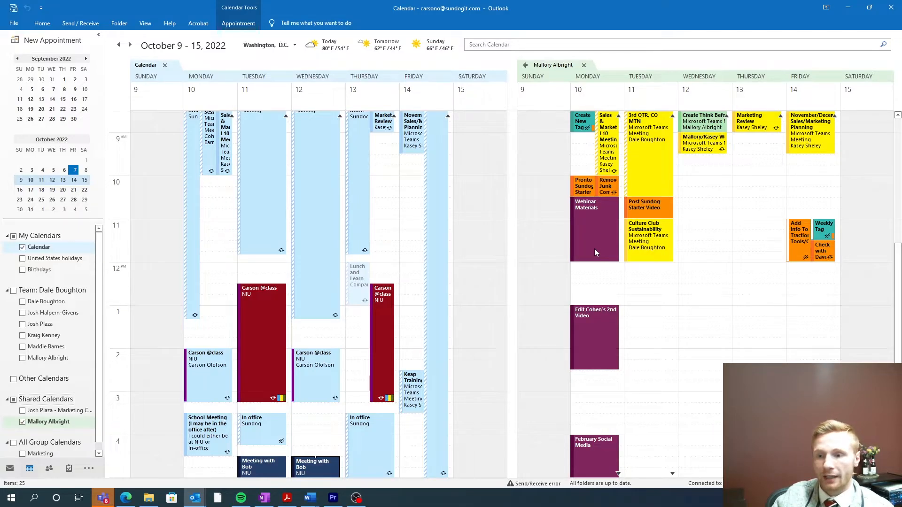
- Create a sharing invitation for your calendar, trying Limited details before setting the detail level to Full details
left_click(38, 28)
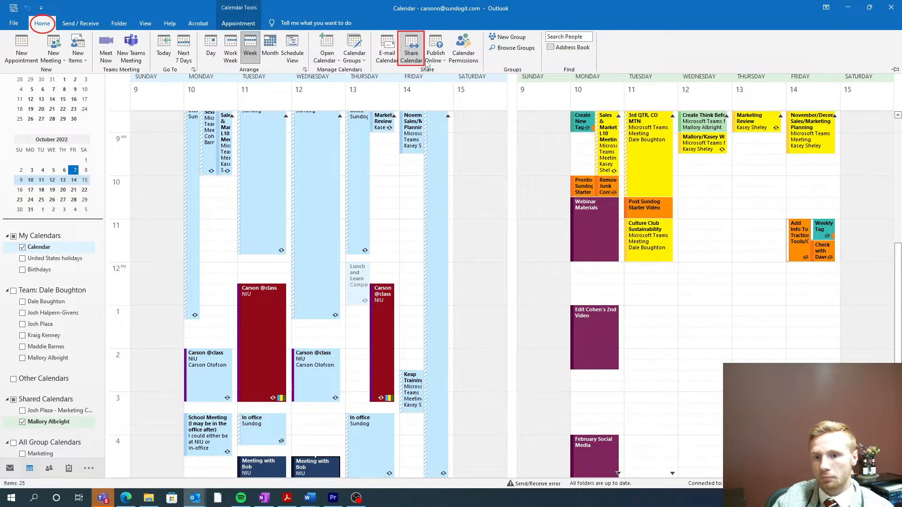
left_click(413, 52)
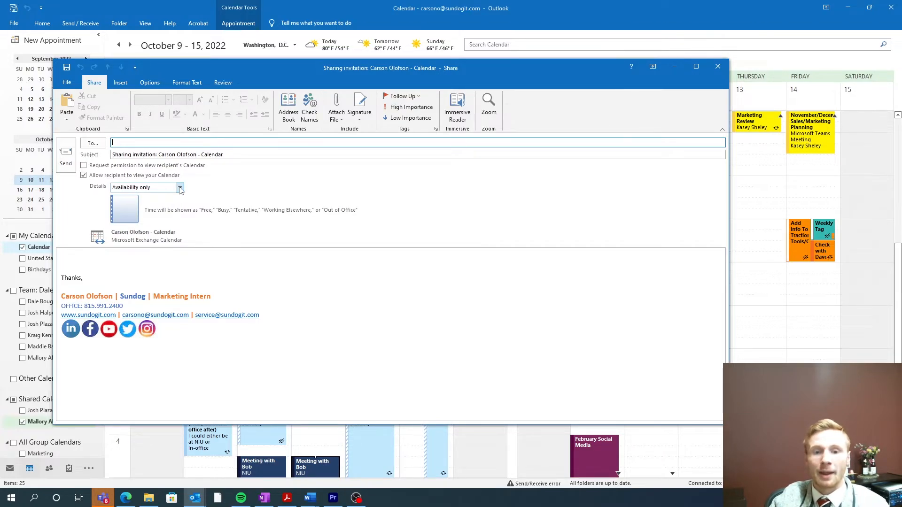
left_click(180, 188)
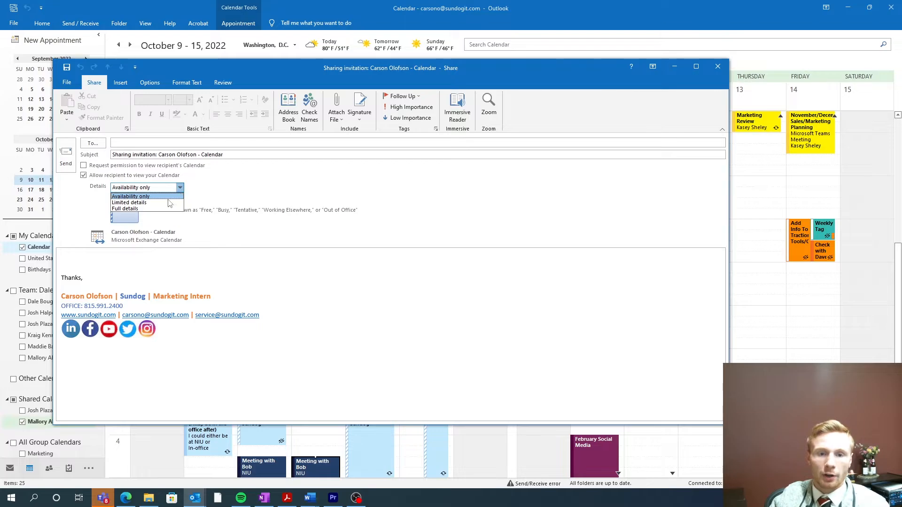
left_click(169, 203)
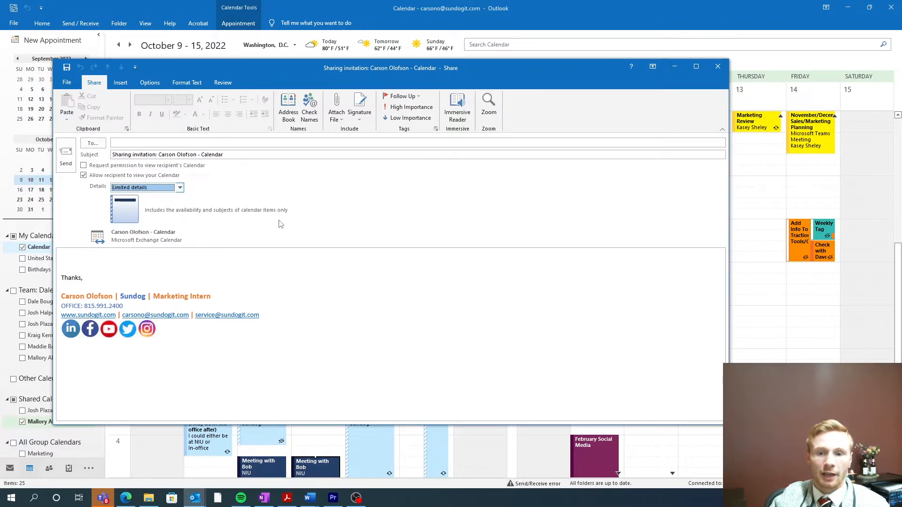
left_click(180, 188)
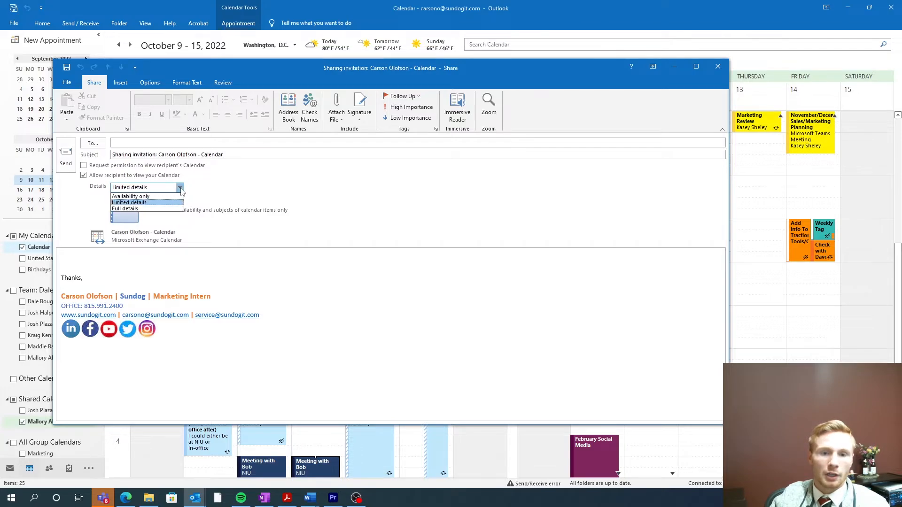
left_click(160, 210)
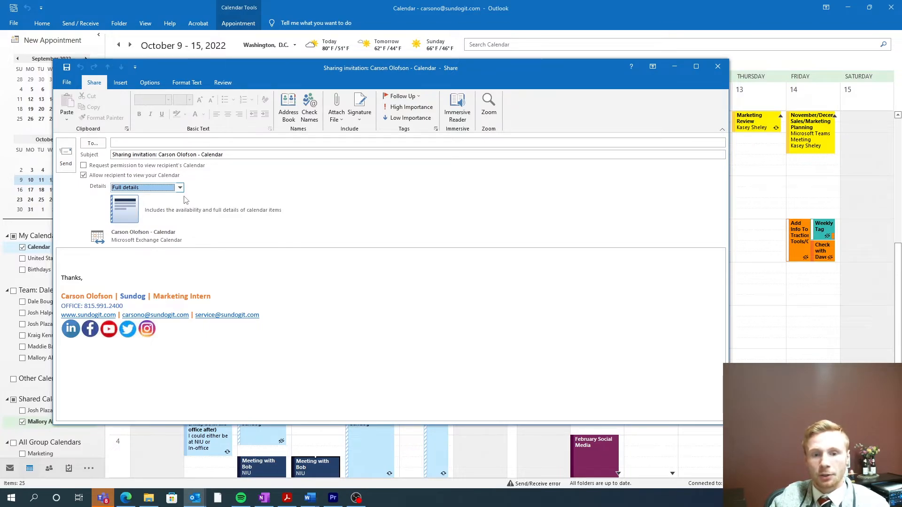
- Address the sharing invitation to the colleague, send it, and approve sharing the calendar
left_click(139, 145)
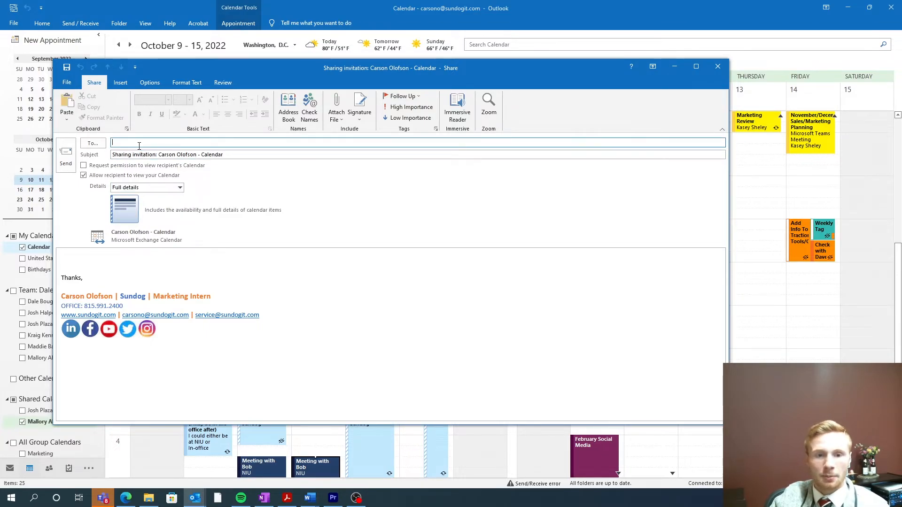
type("mallo")
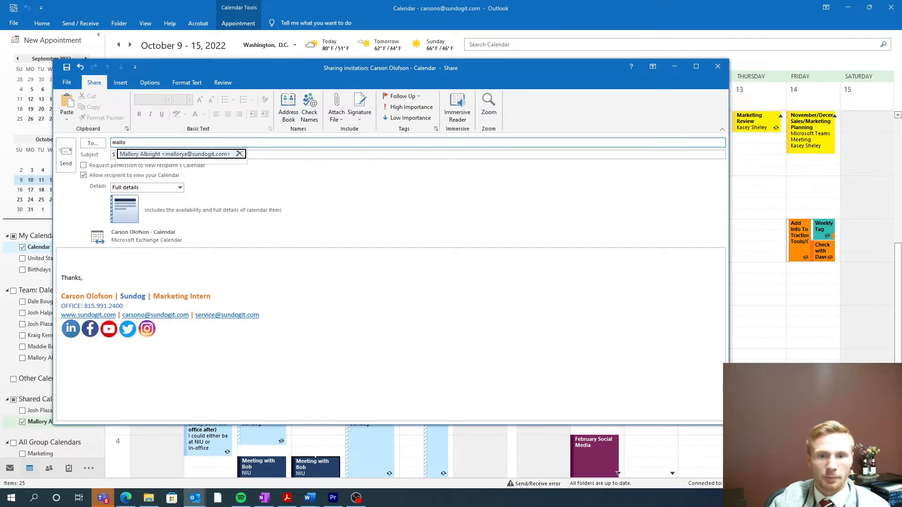
left_click(154, 154)
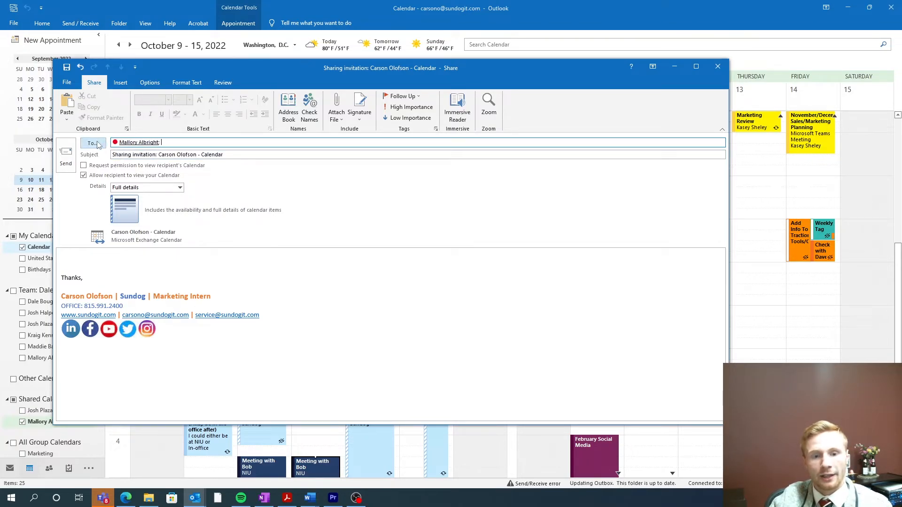
left_click(74, 163)
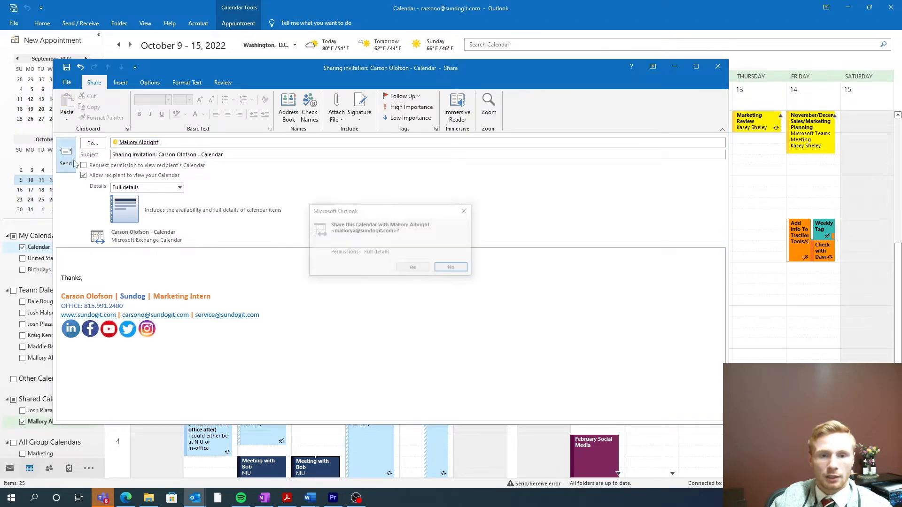
left_click(413, 270)
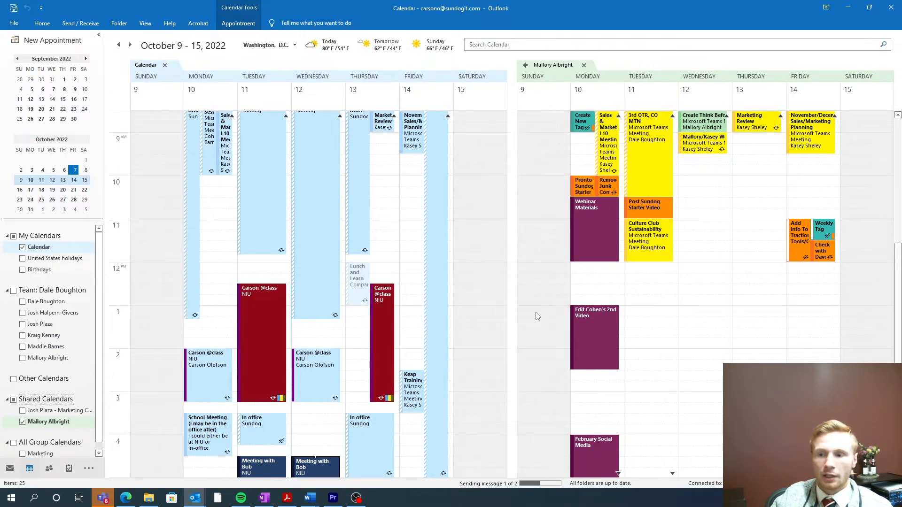
- Hide the colleague's calendar listed under Shared Calendars after comparing both schedules
scroll(370, 236, "up", 3)
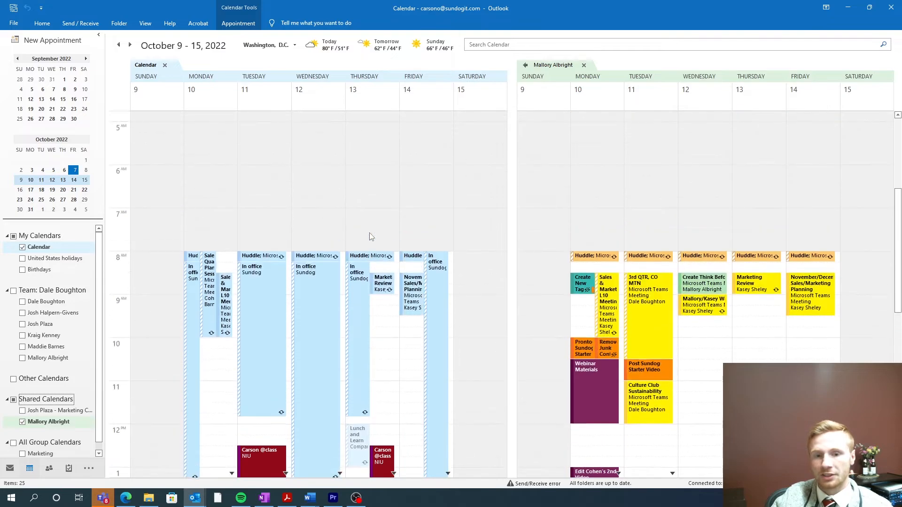
scroll(370, 235, "down", 2)
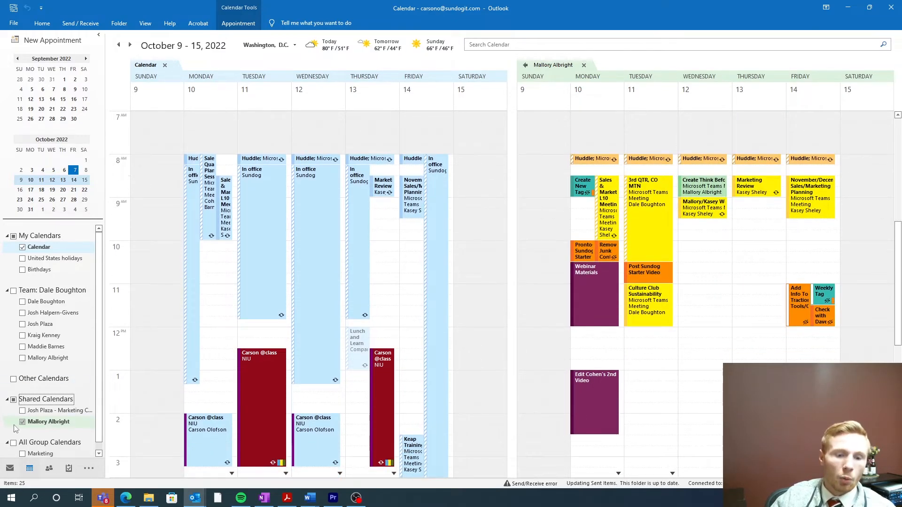
left_click(22, 422)
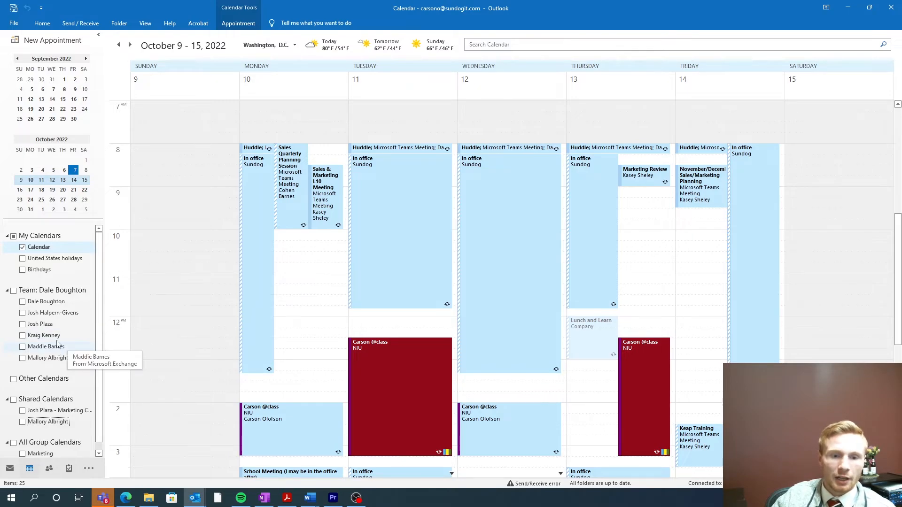
- Show the first listed team member's calendar beside your own and examine the Monday and Tuesday busy blocks
left_click(22, 303)
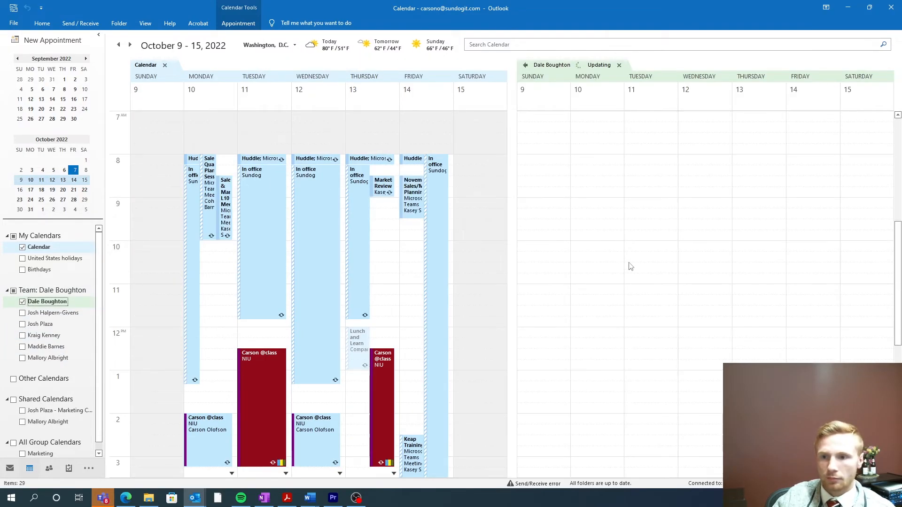
mouse_move(633, 270)
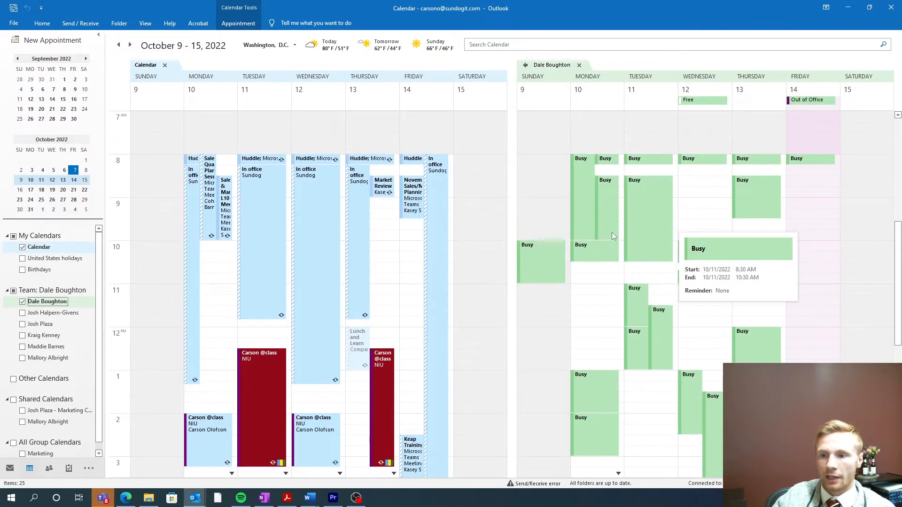
mouse_move(611, 232)
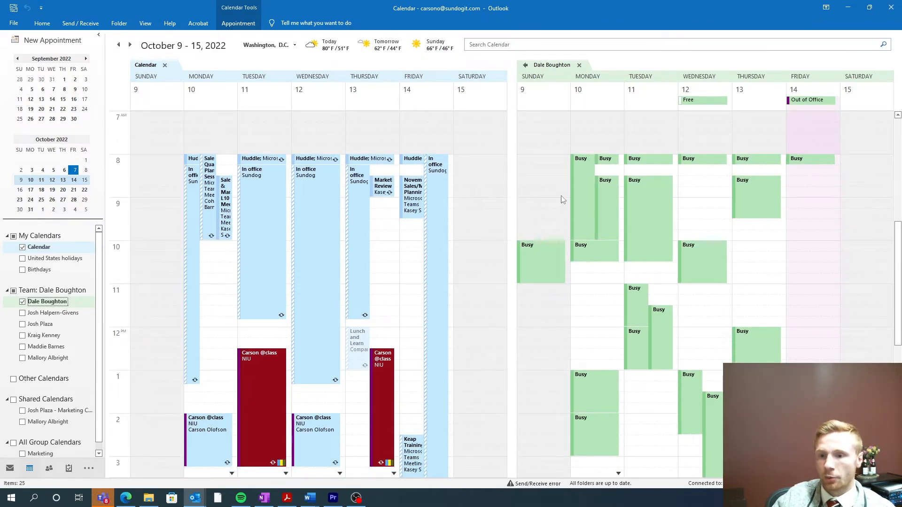